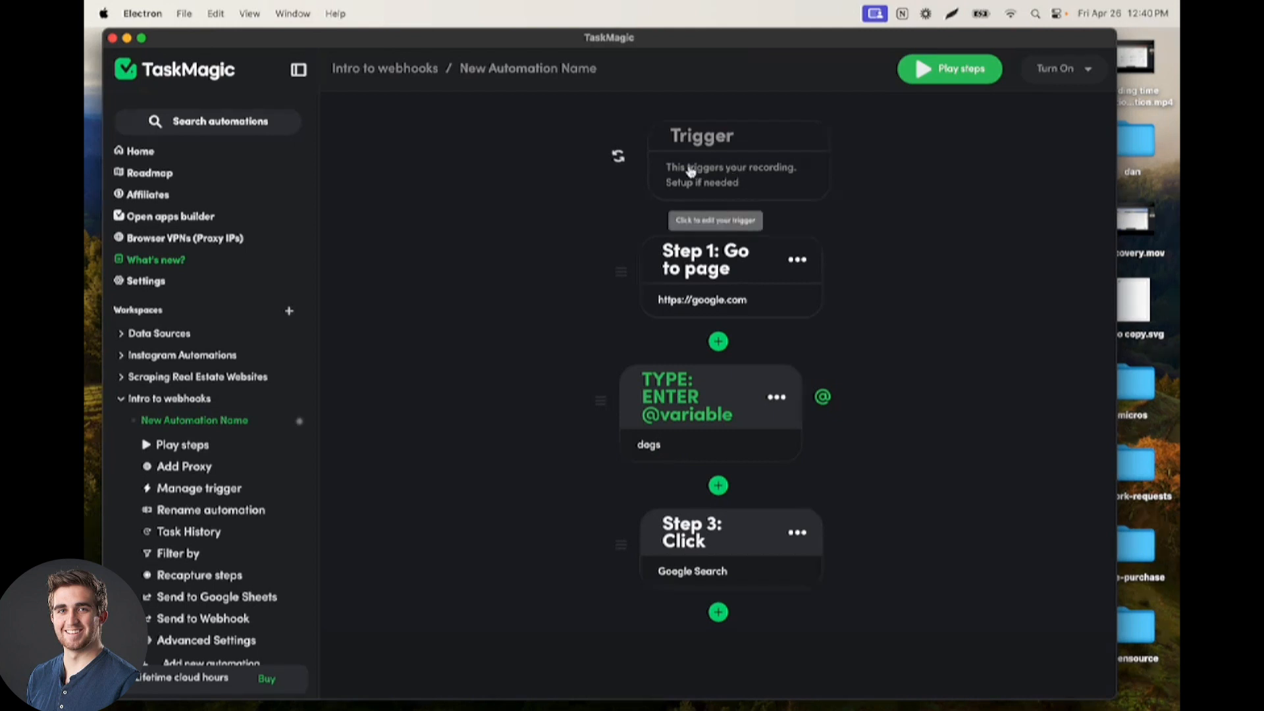
Set up a webhook as the automation's trigger and copy its webhook URL
left_click(740, 192)
left_click(858, 231)
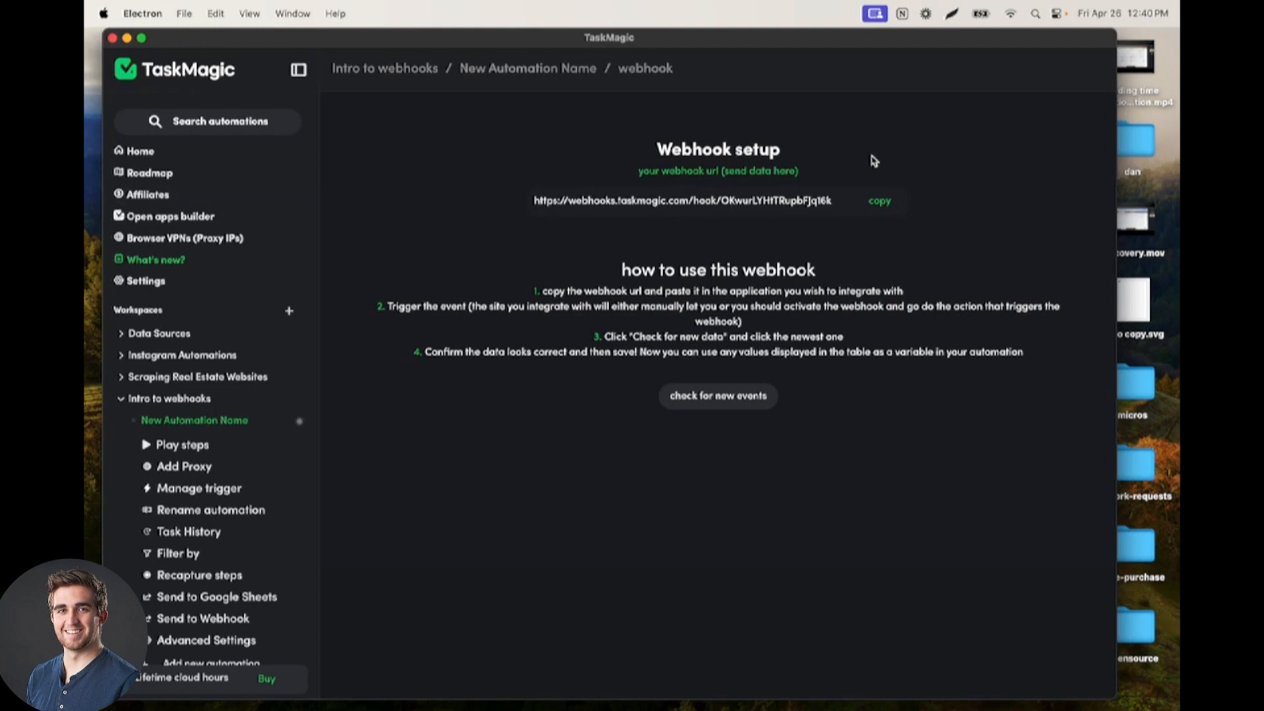
left_click(882, 205)
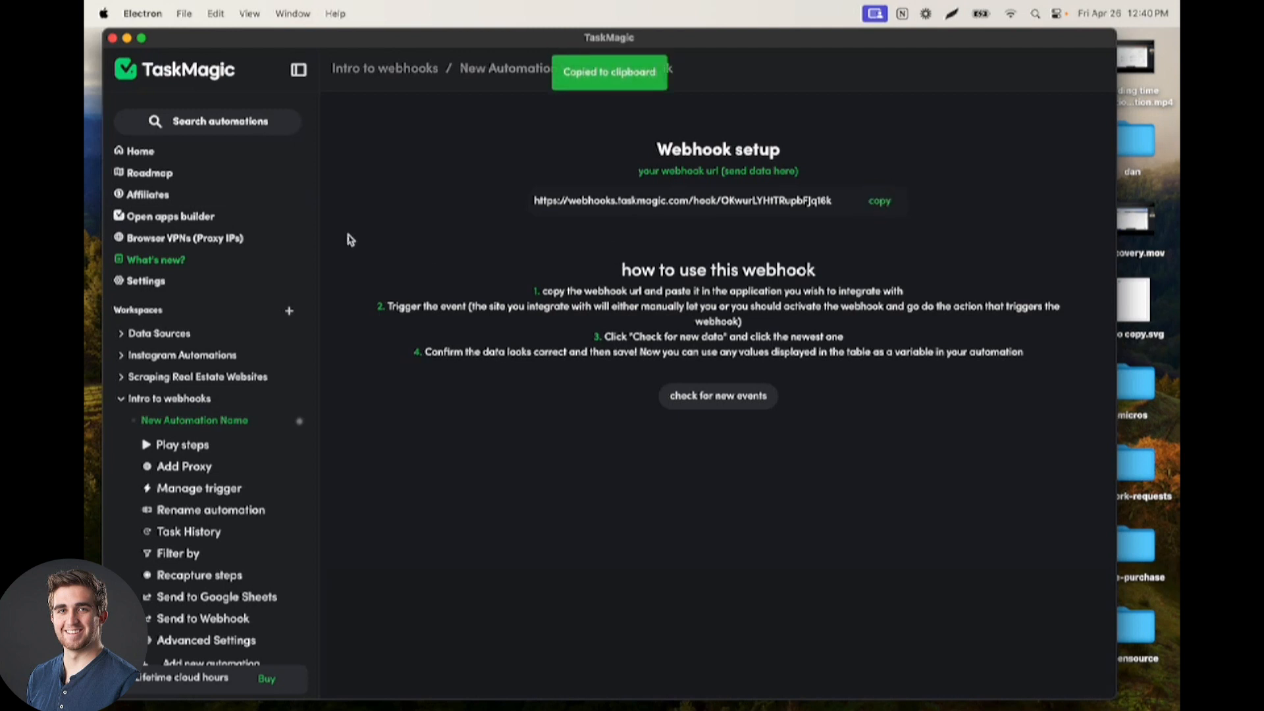
Open the apps builder, enlarge and reposition its window, and start a new flow
left_click(221, 219)
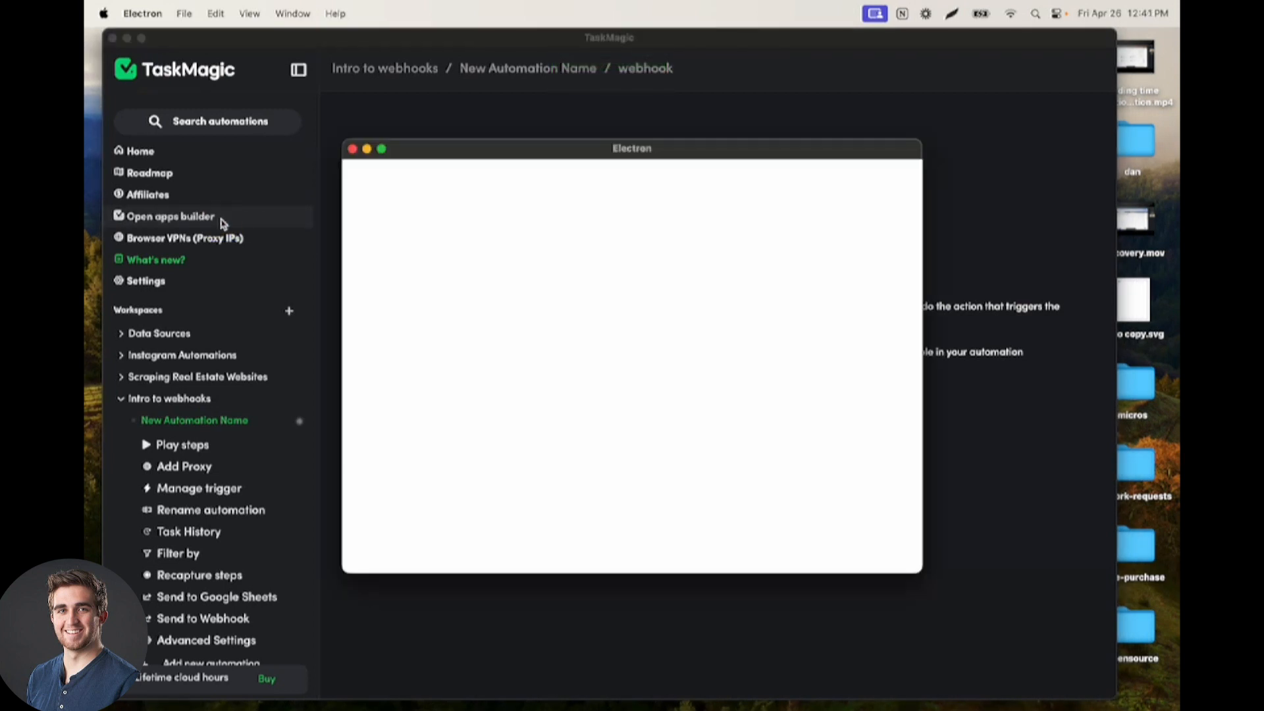
left_click_drag(569, 152, 491, 70)
left_click_drag(842, 490, 1138, 651)
left_click(703, 262)
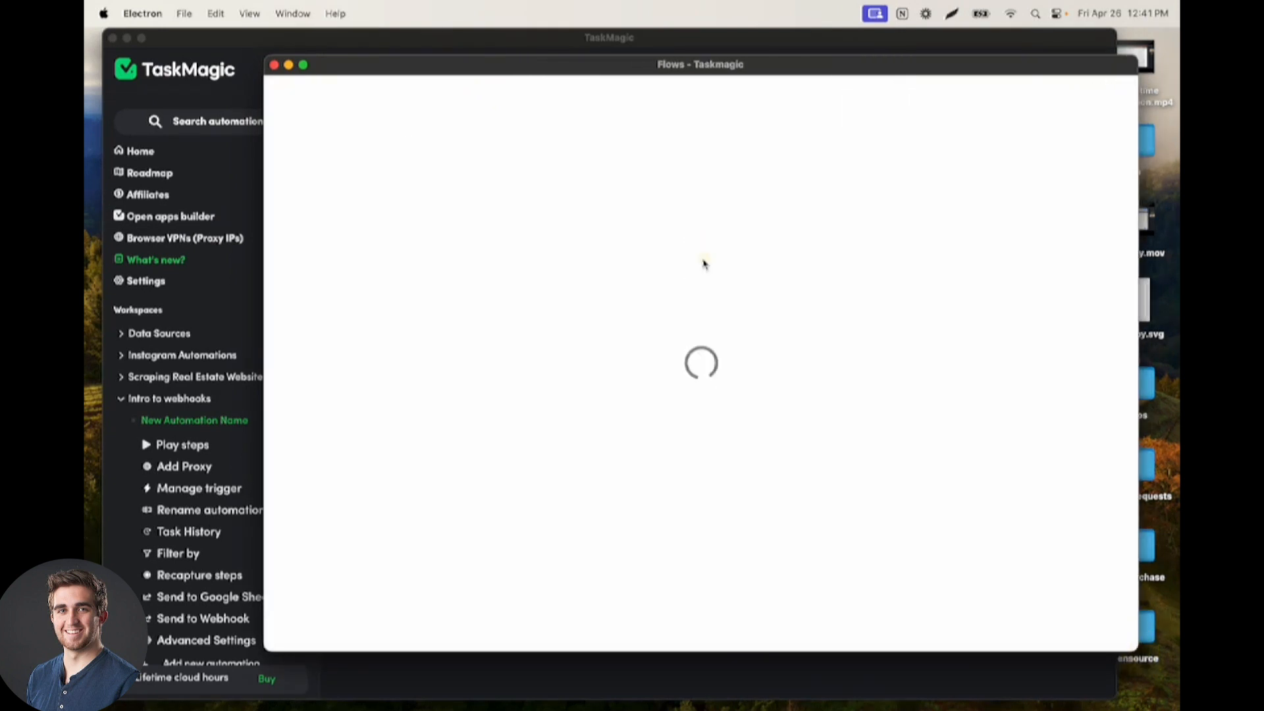
left_click_drag(685, 64, 706, 38)
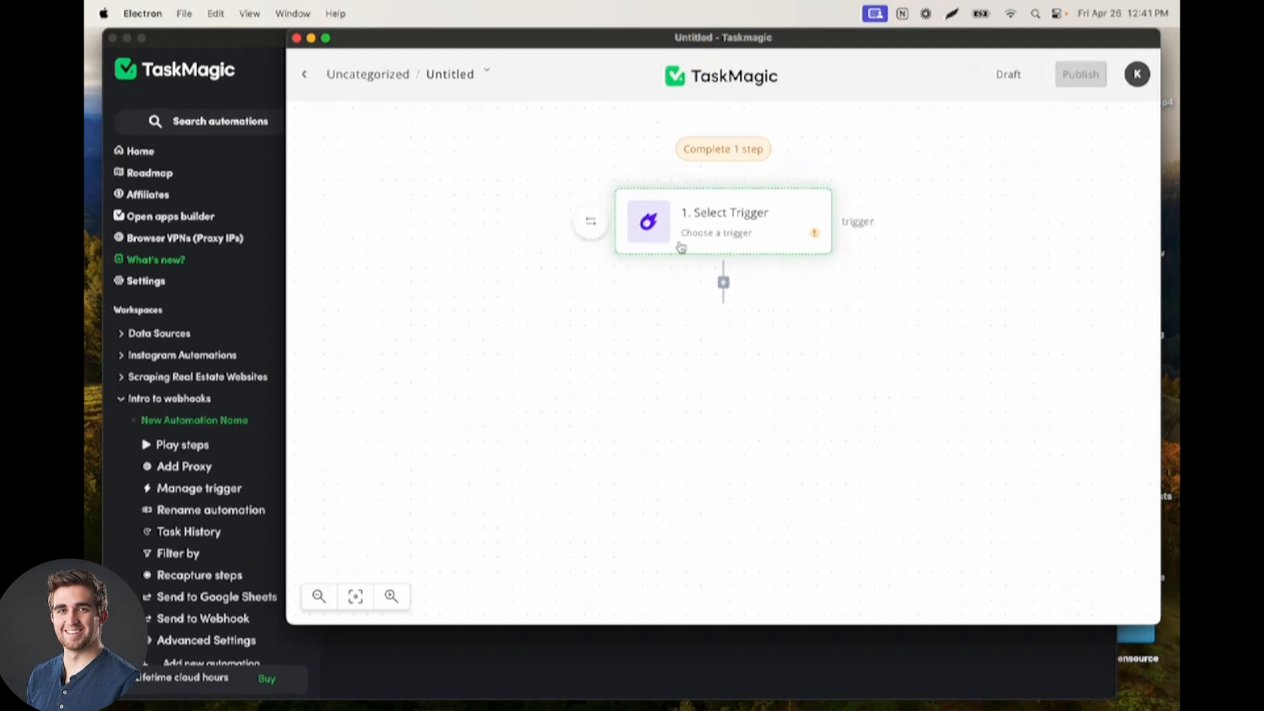
Add a TaskMagic step after the flow's trigger and set its action to Start Automation
left_click(723, 282)
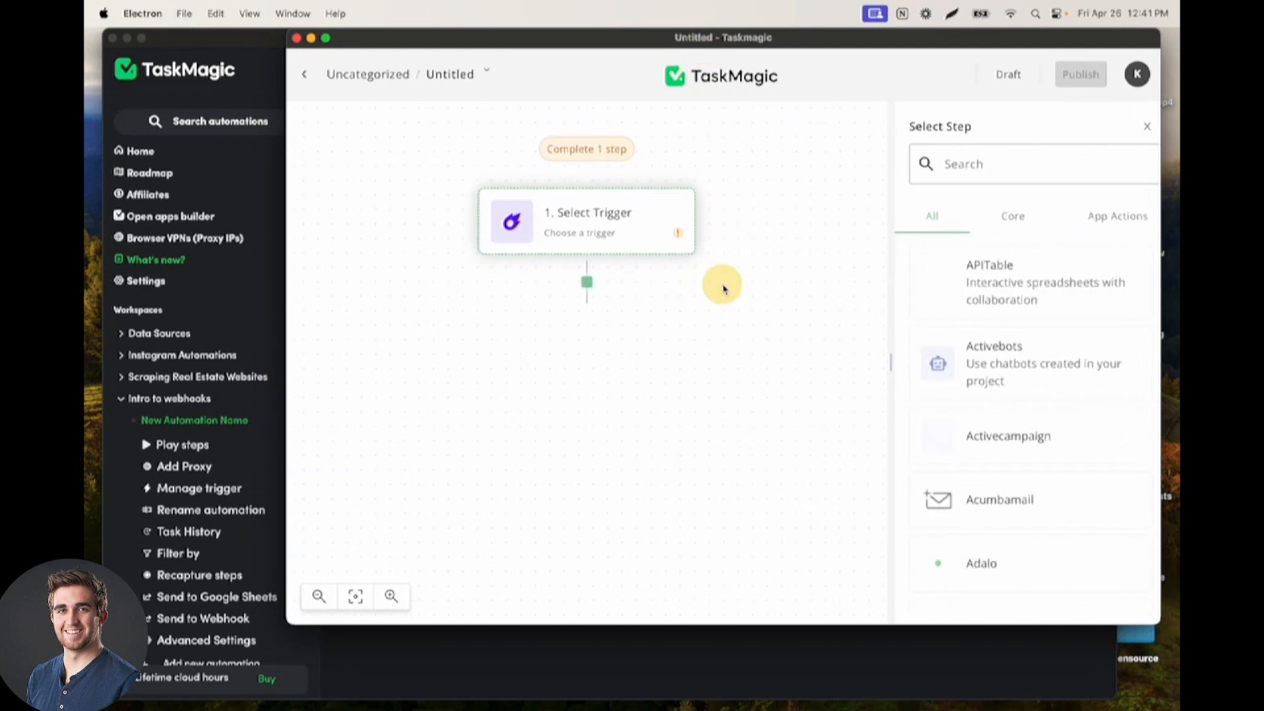
type("task")
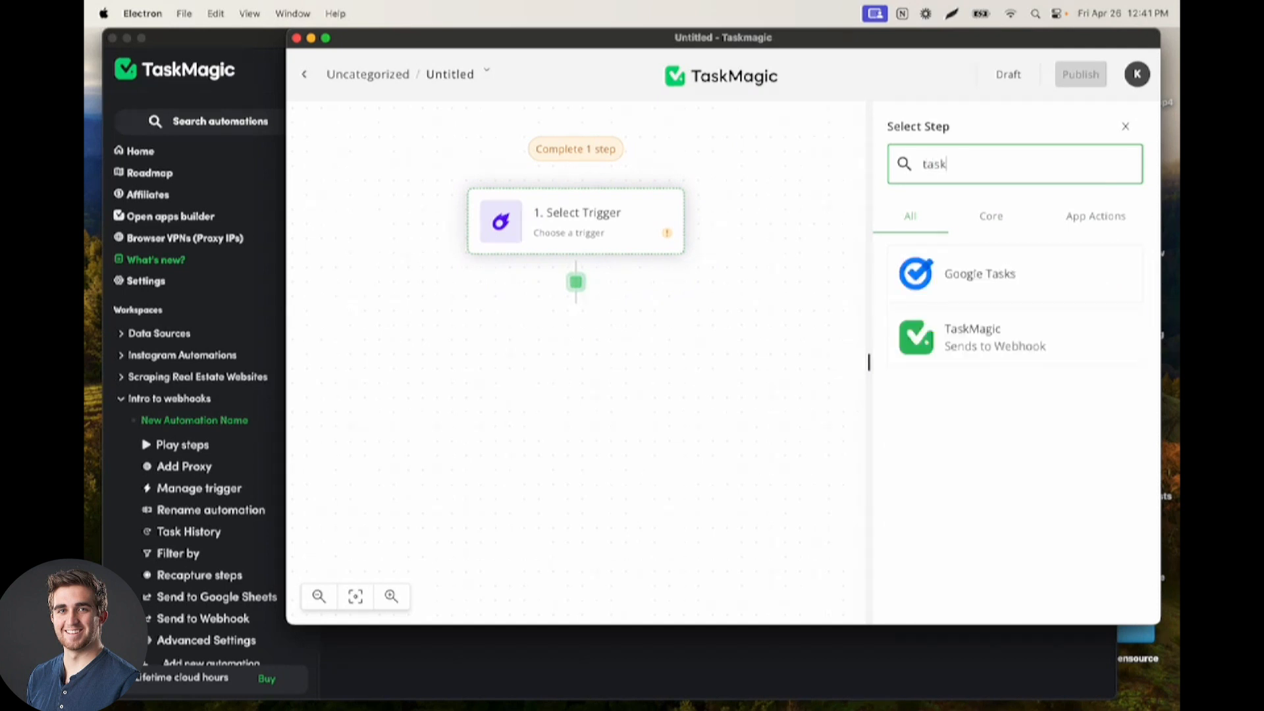
left_click(973, 345)
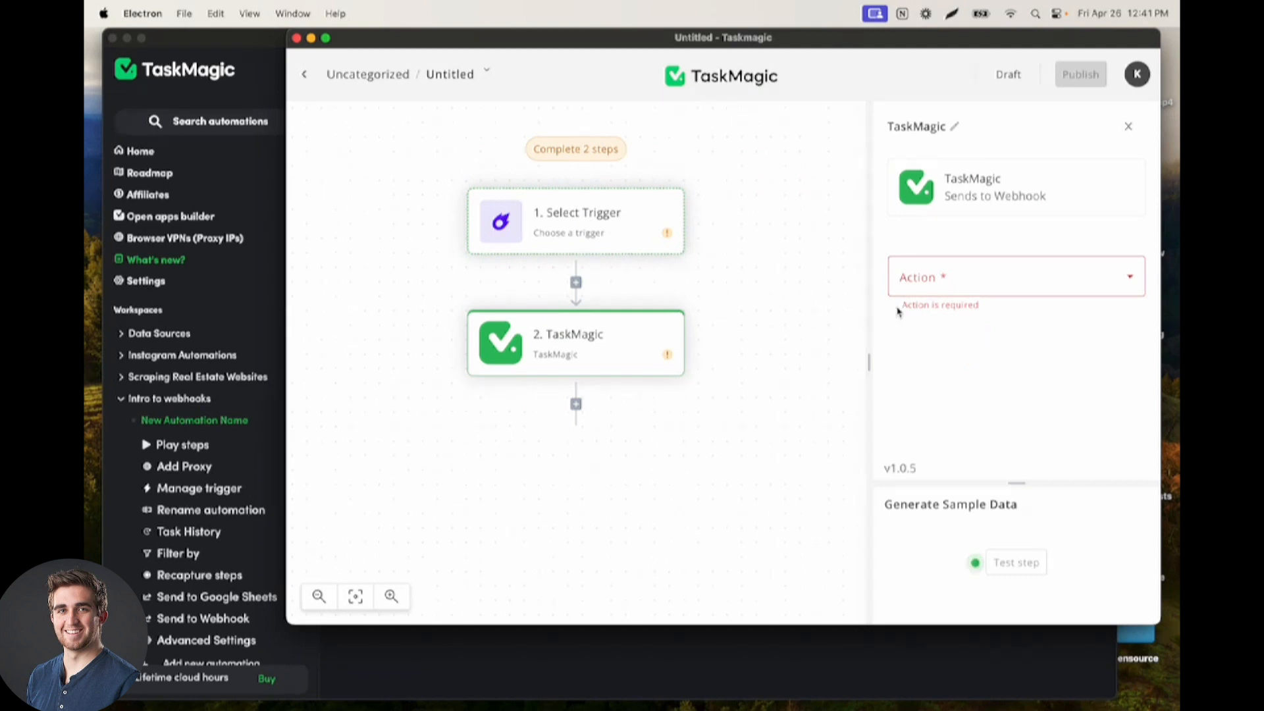
left_click(1001, 275)
left_click(971, 329)
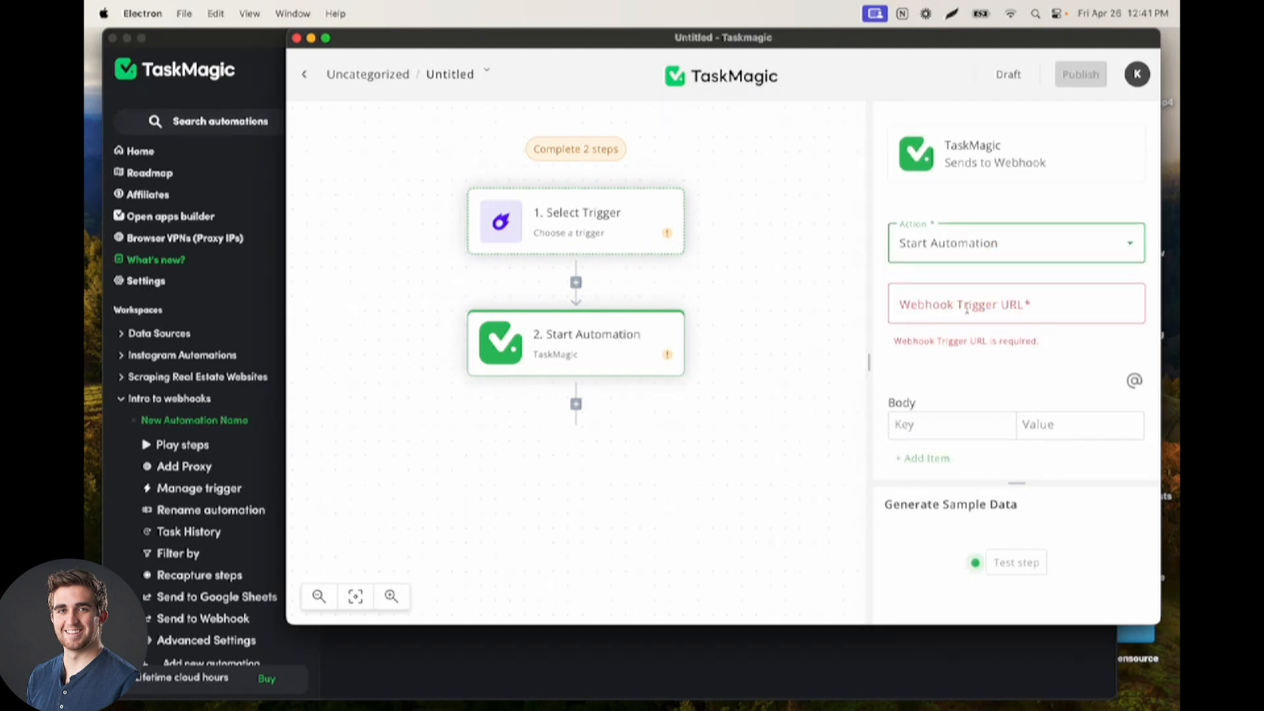
Paste the copied webhook URL as the step's Webhook Trigger URL and compare it with the webhook setup page
left_click(962, 307)
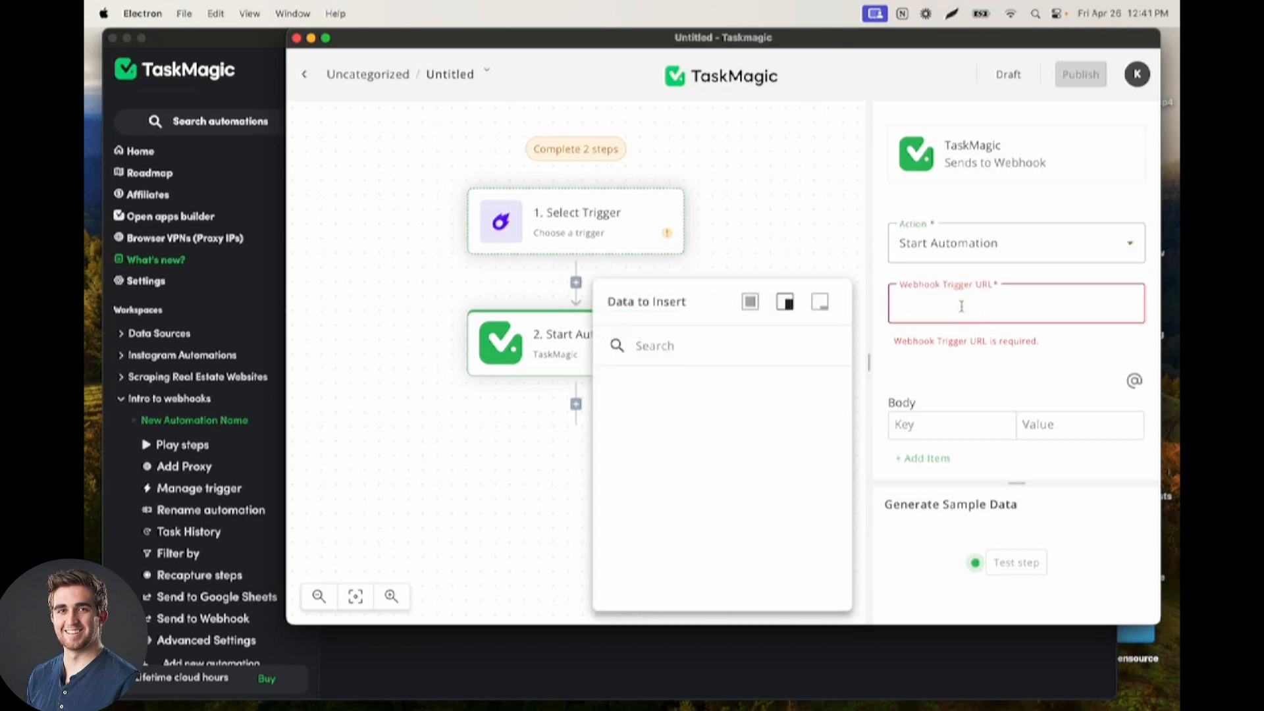
key("super+v")
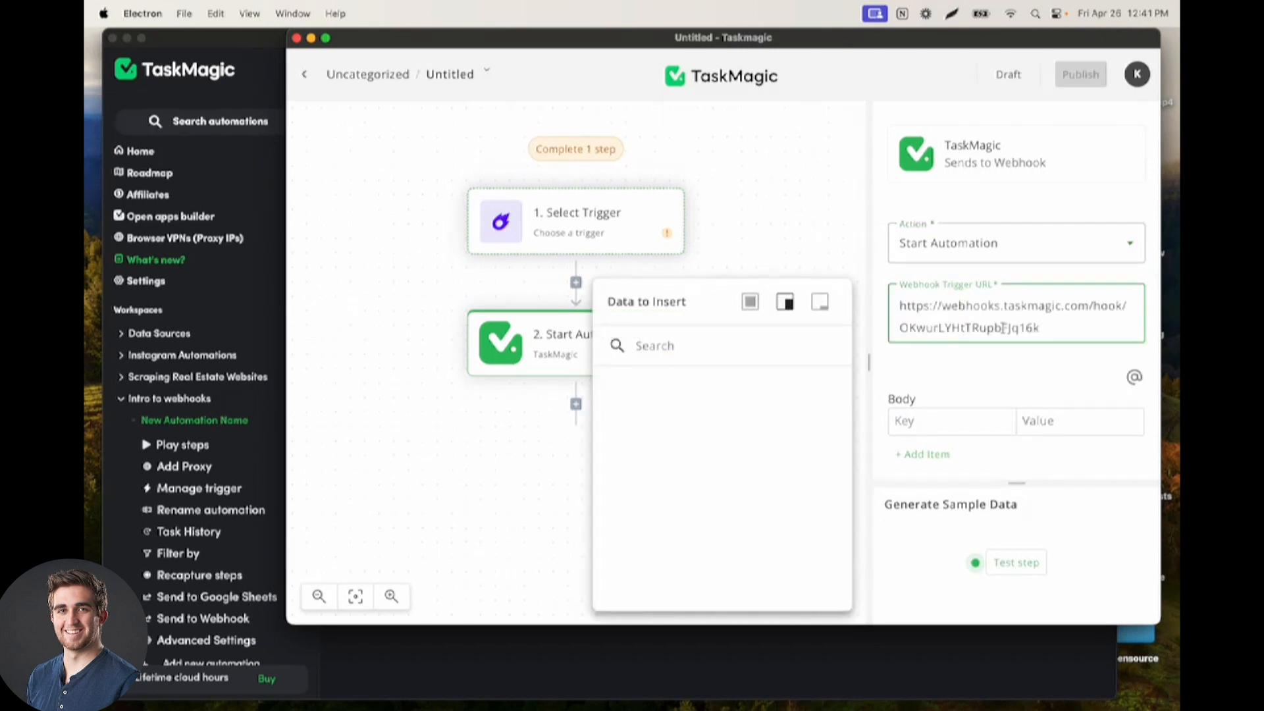
left_click(225, 308)
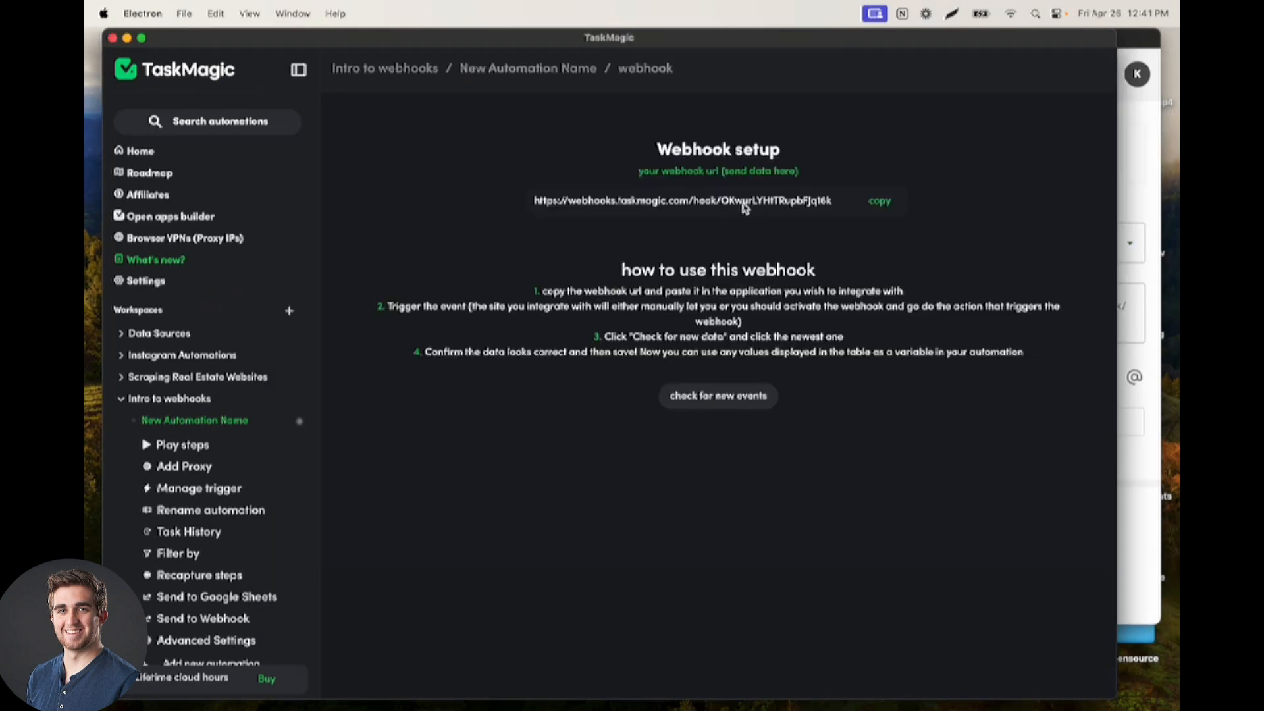
left_click(1134, 176)
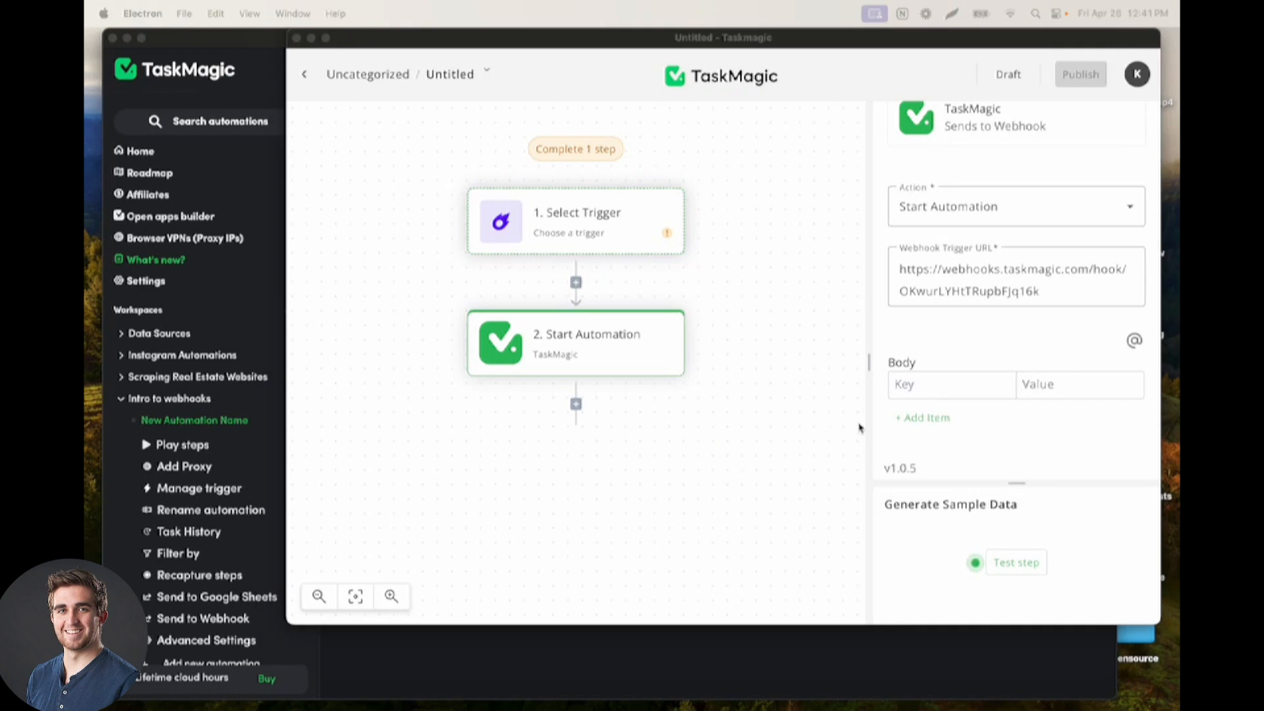
Add a body item to the Start Automation step with key search and value cats
left_click(948, 389)
type("search")
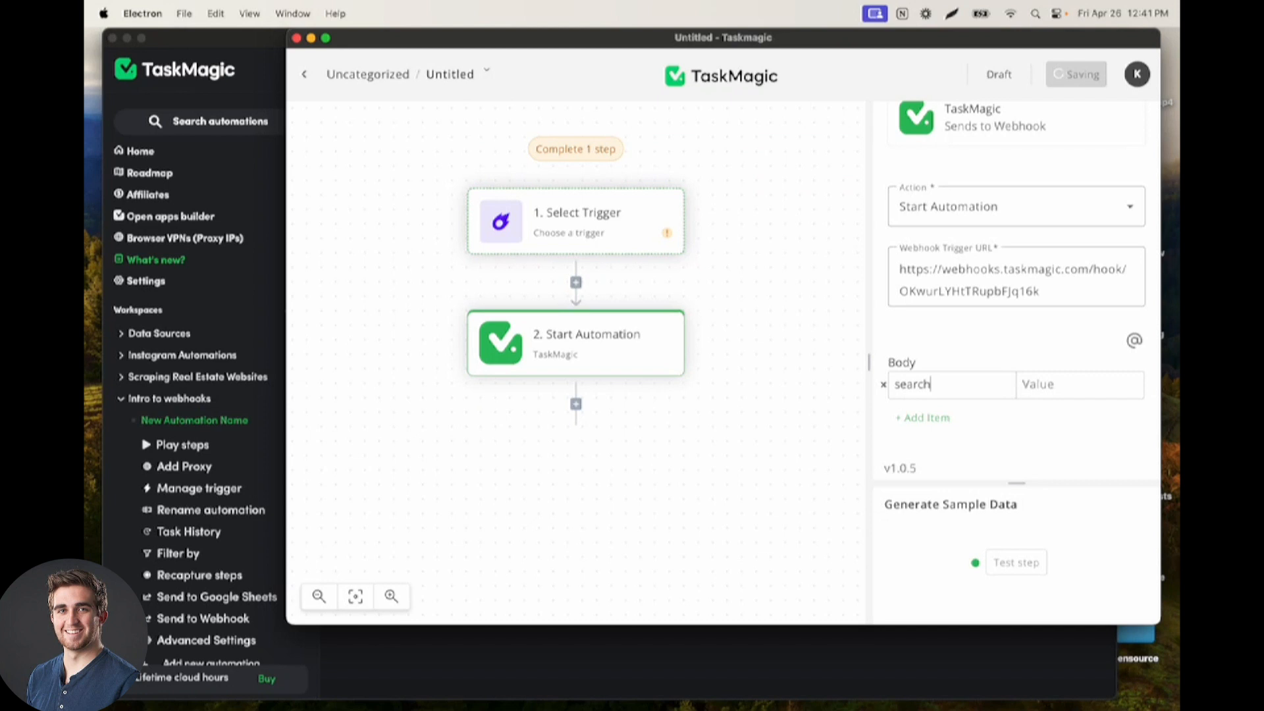
key("Tab")
type("ca")
left_click(1017, 433)
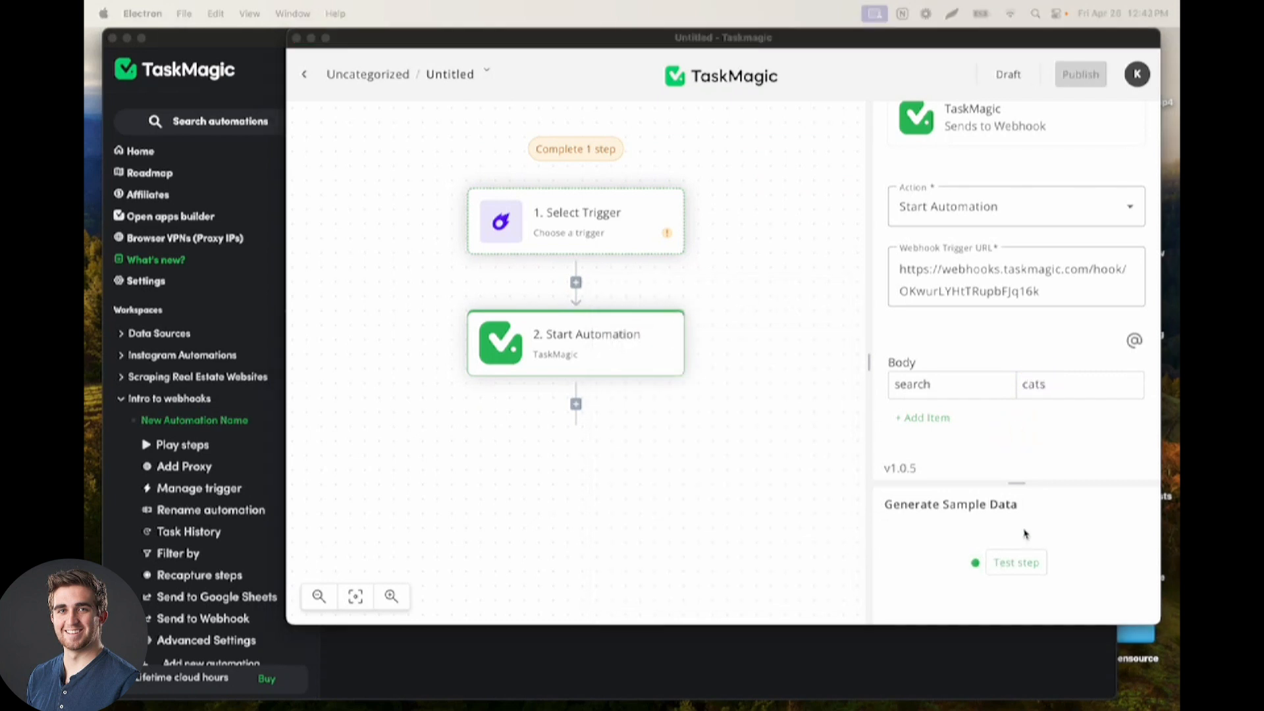
Run a test of the Start Automation step to send the sample data to the webhook
left_click_drag(401, 36, 421, 36)
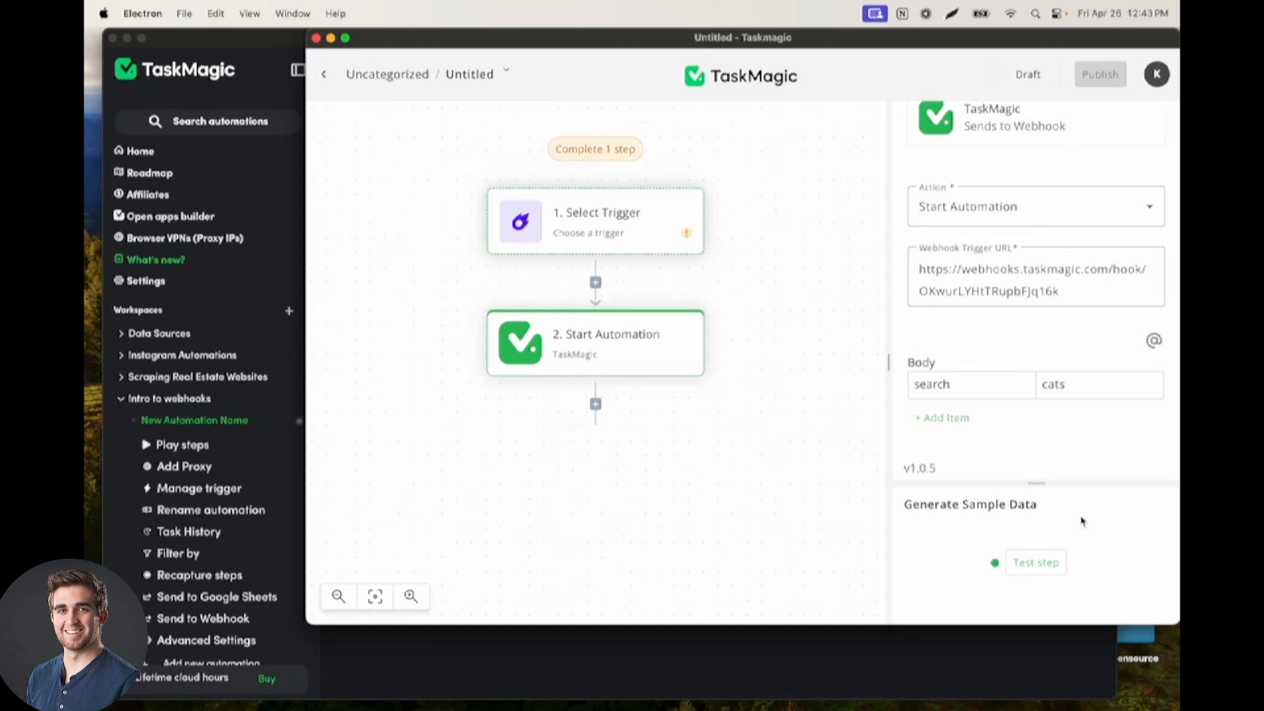
left_click(1024, 563)
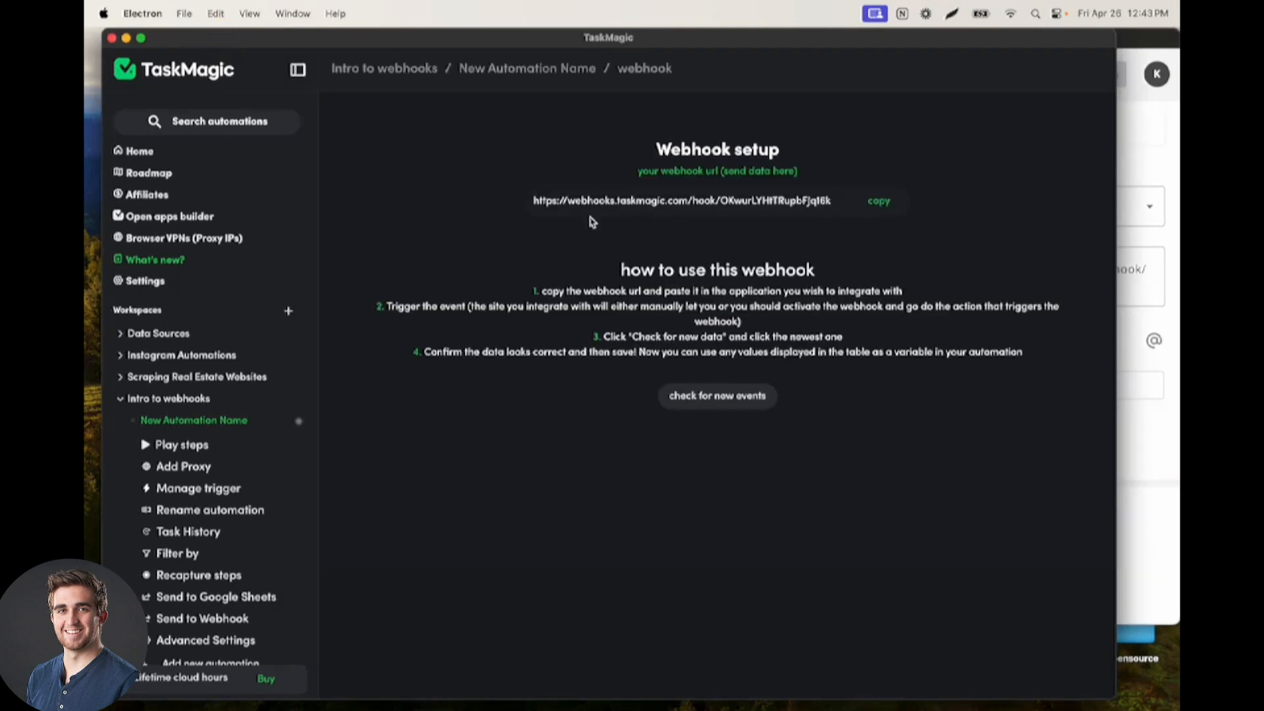
left_click_drag(705, 38, 699, 39)
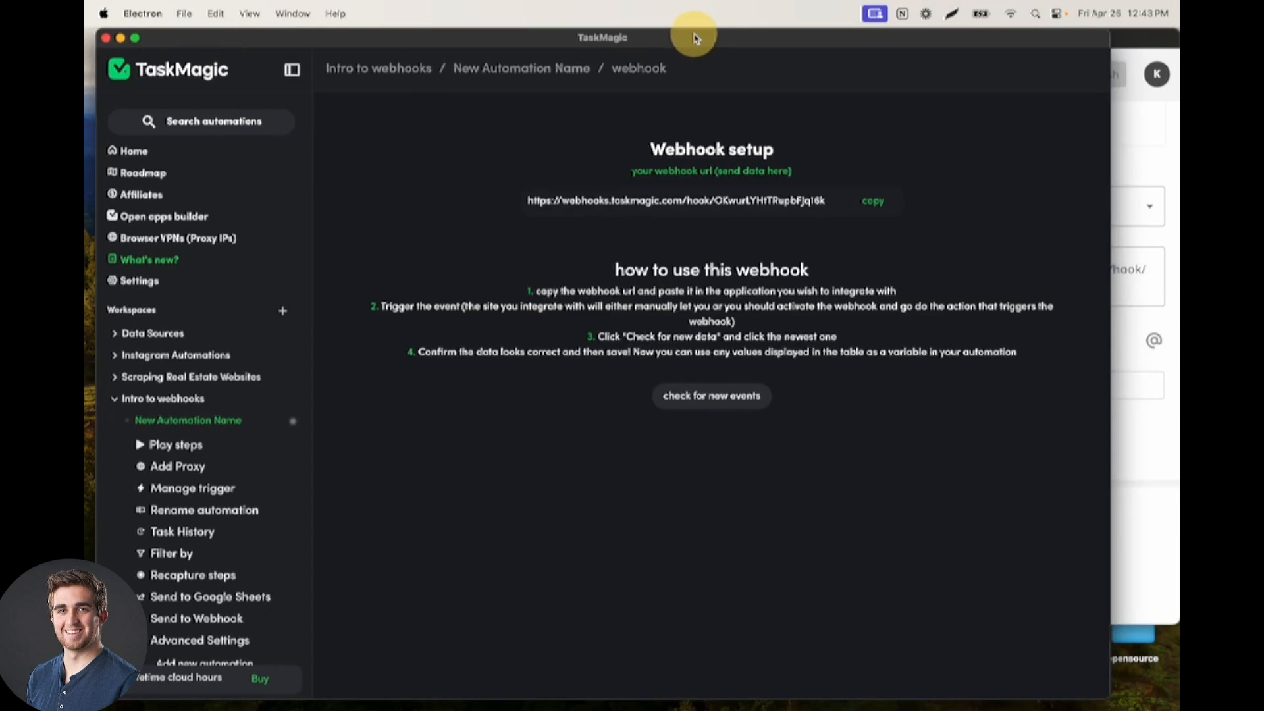
left_click(1125, 162)
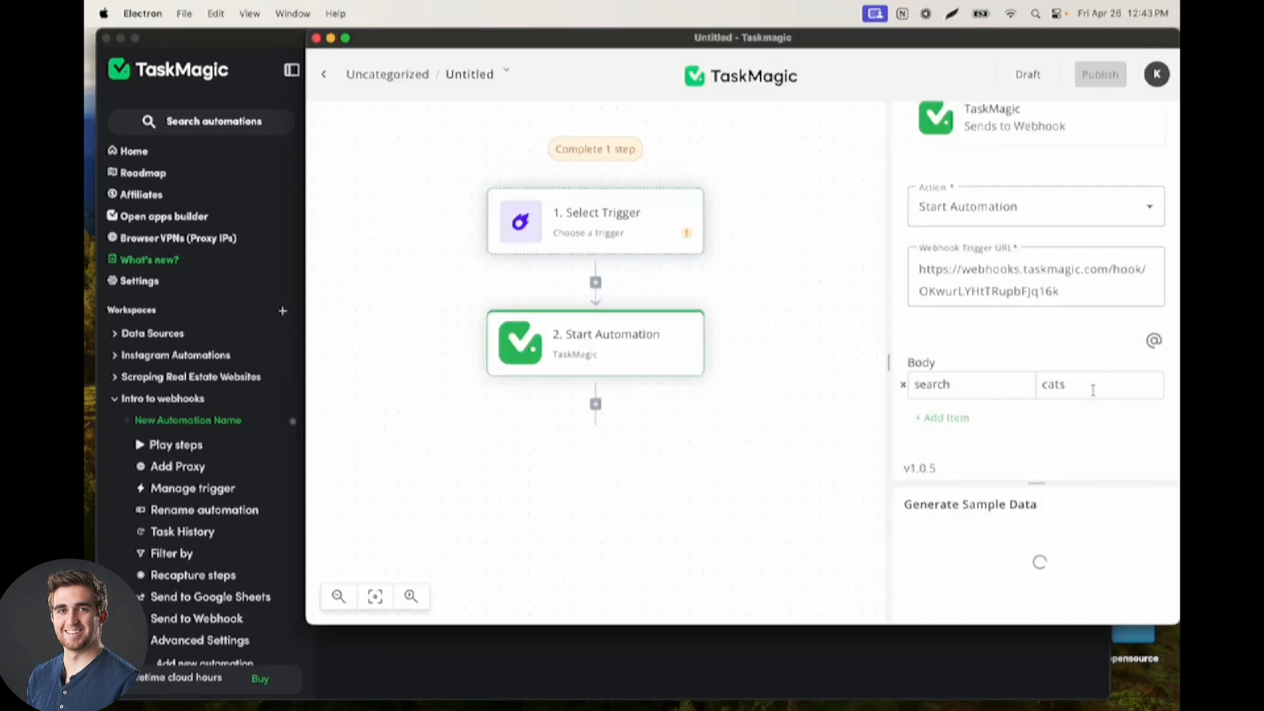
Examine the Start Automation step's body and the status in its test output
left_click(570, 253)
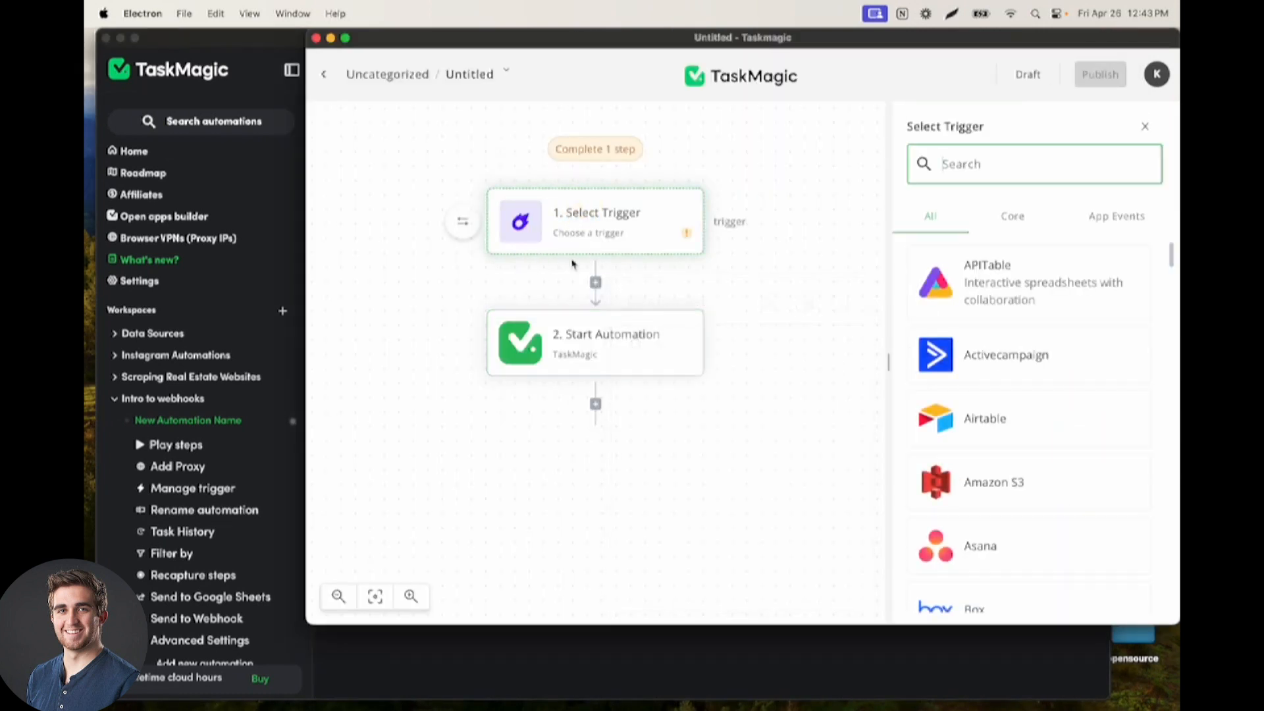
left_click(598, 358)
scroll(1032, 459, "down", 2)
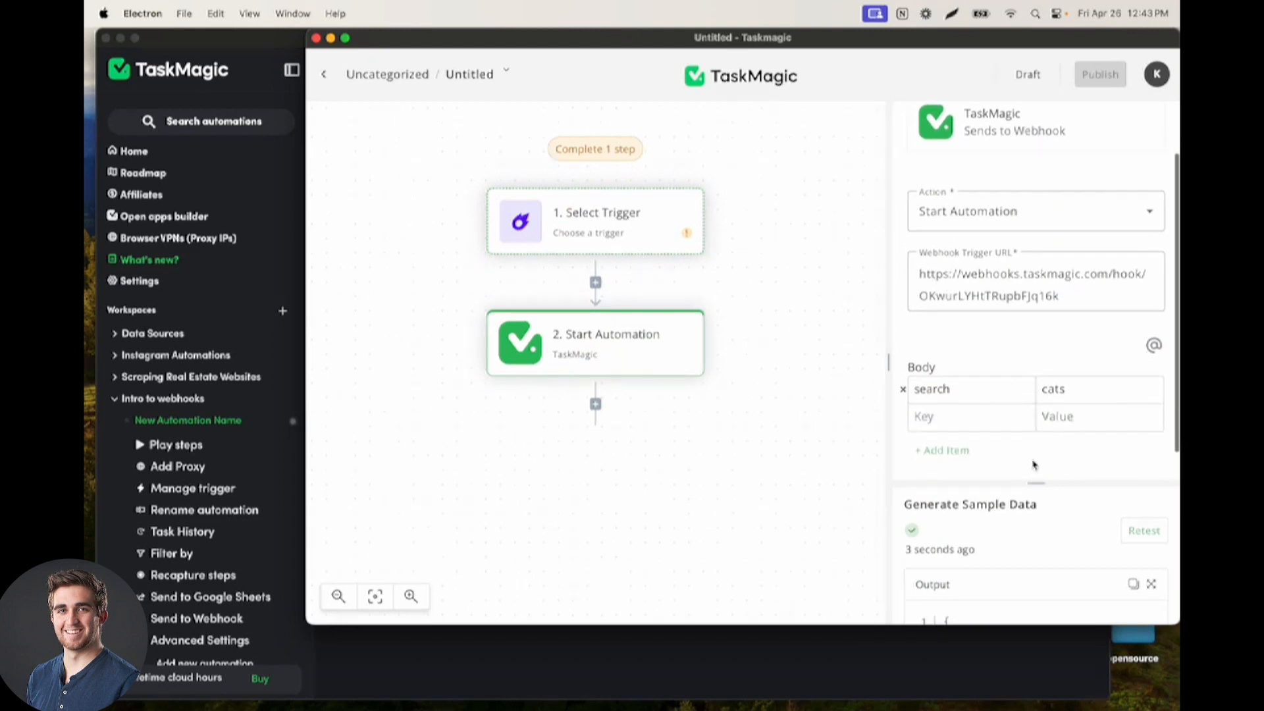
scroll(1032, 460, "down", 1)
left_click_drag(1036, 484, 1035, 473)
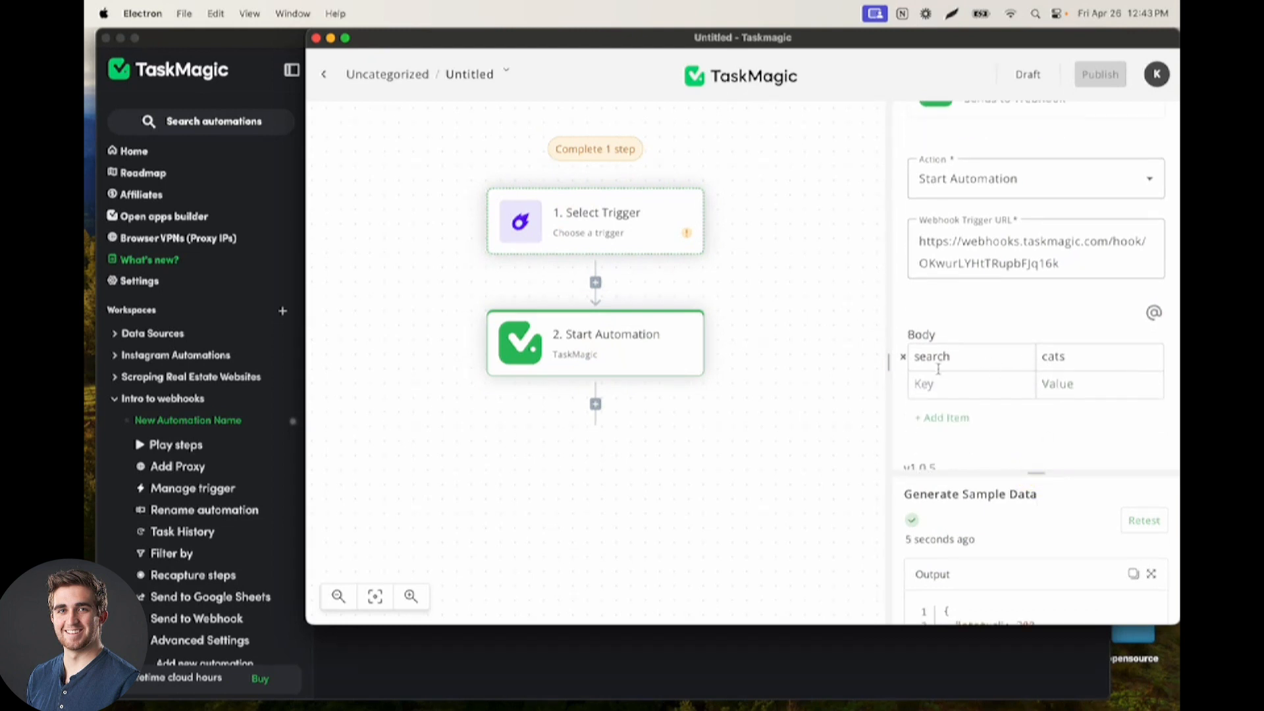
scroll(999, 529, "down", 2)
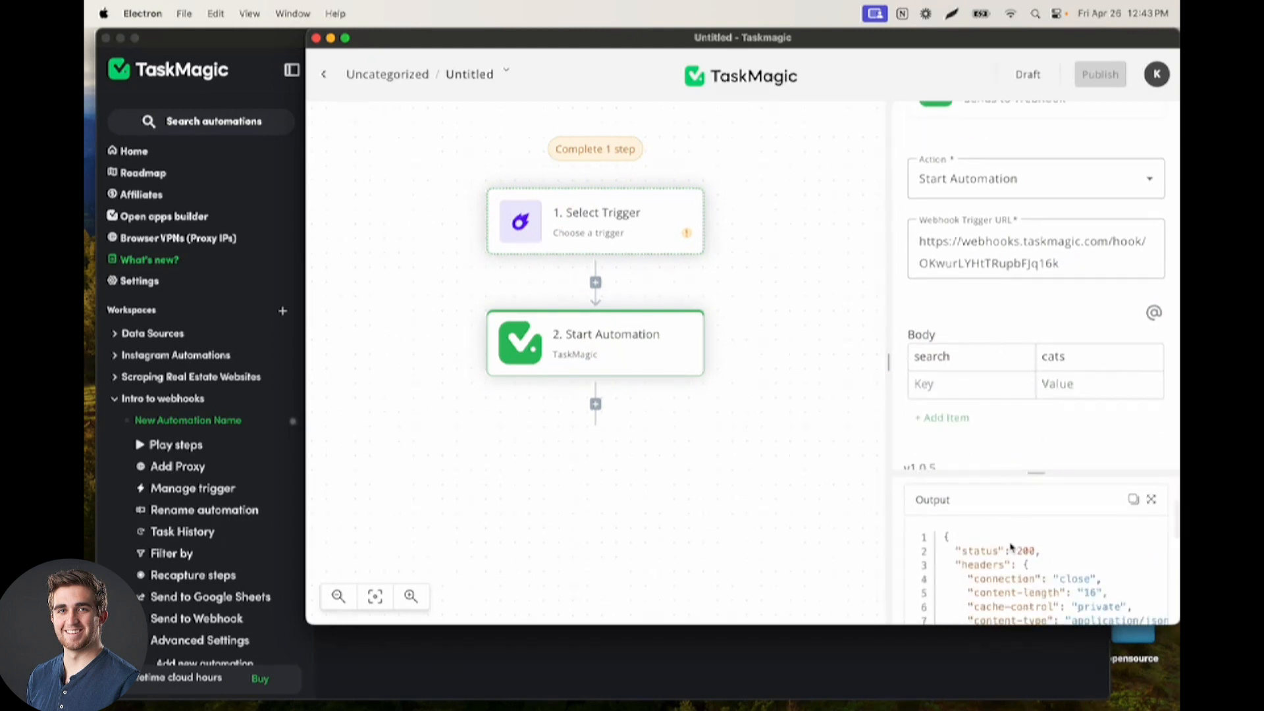
left_click(961, 551)
left_click_drag(961, 550, 1034, 551)
scroll(1032, 552, "up", 2)
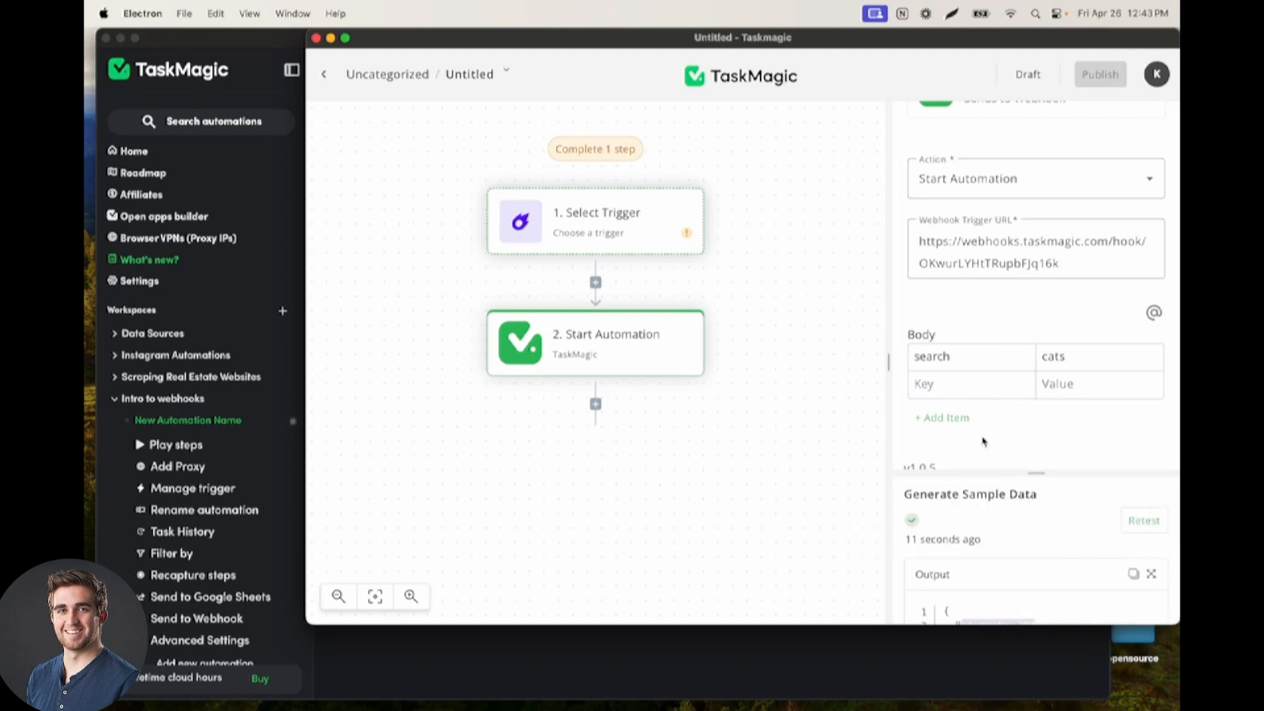
Check the webhook setup page for new events and select option 1
left_click(518, 651)
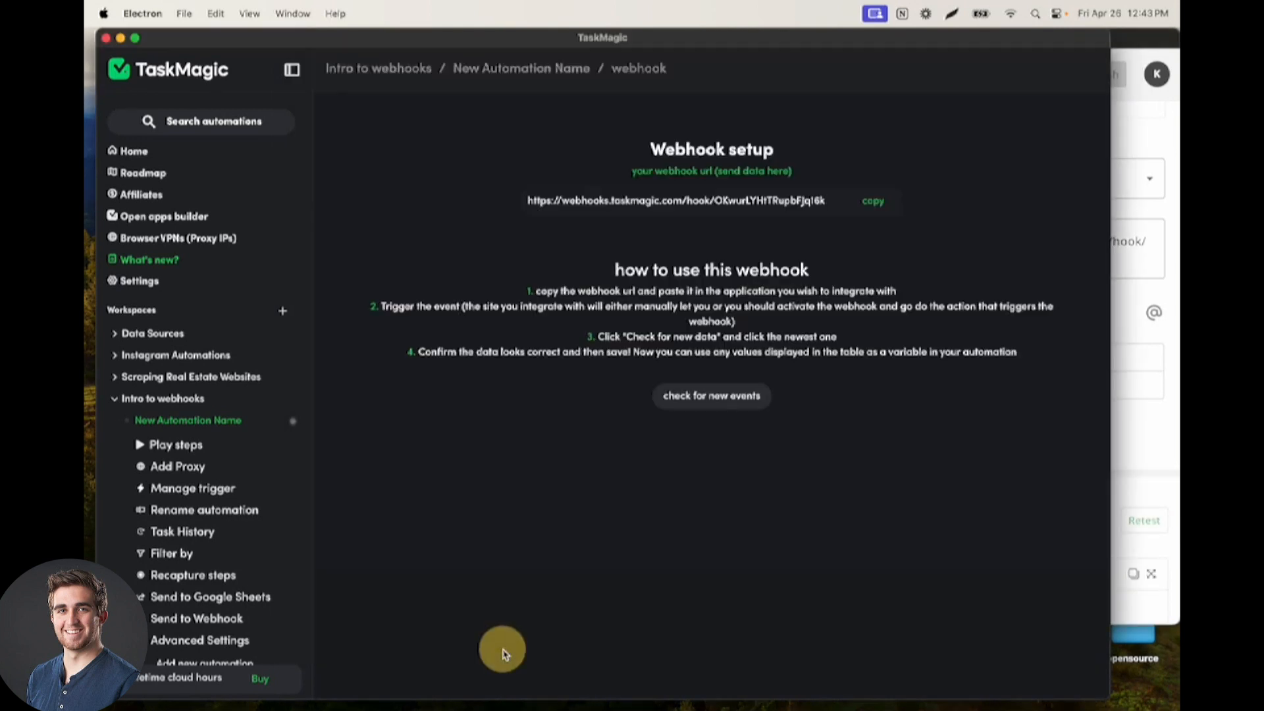
left_click(704, 399)
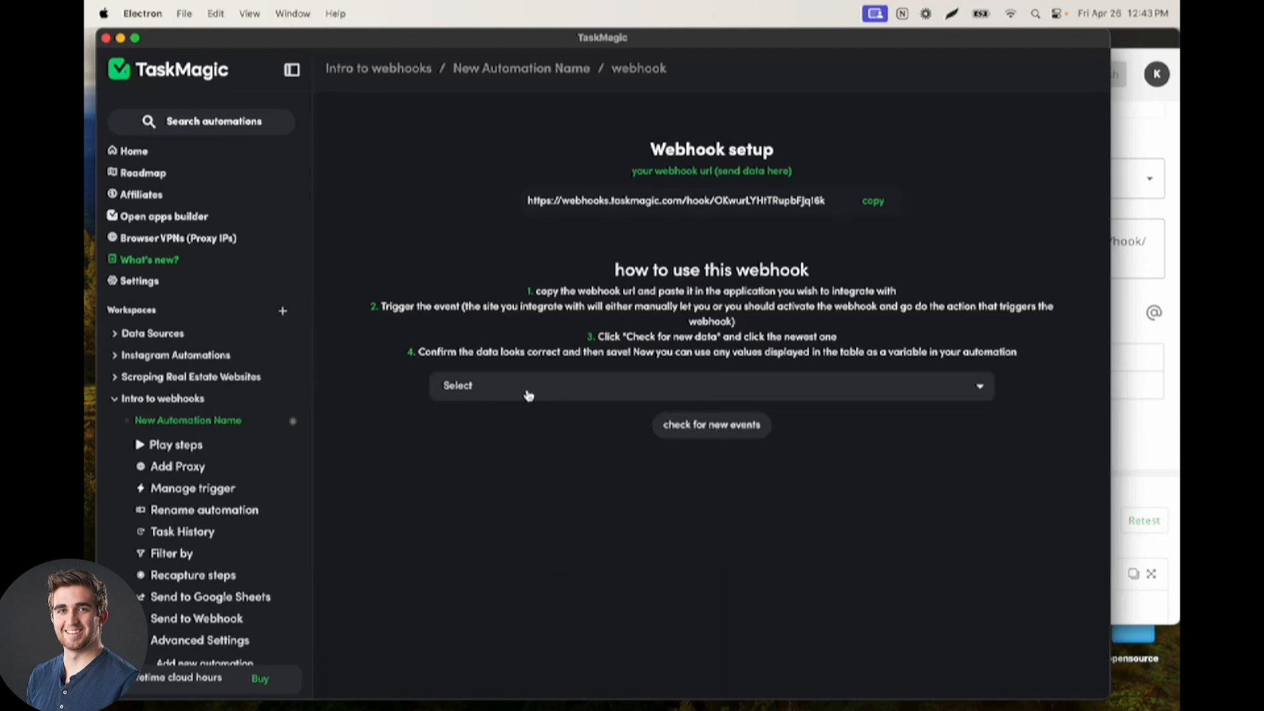
left_click(529, 395)
left_click(502, 412)
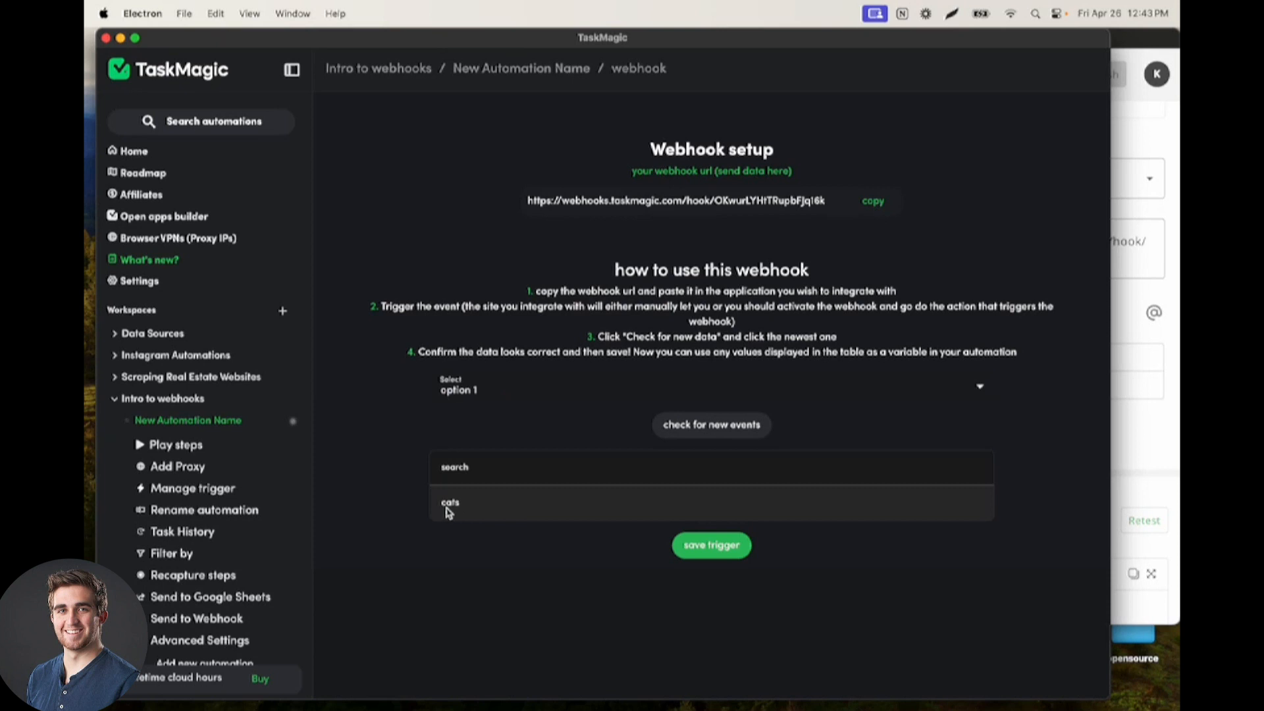
Change the search body value to frogs in the Start Automation step and retest it
left_click(1168, 399)
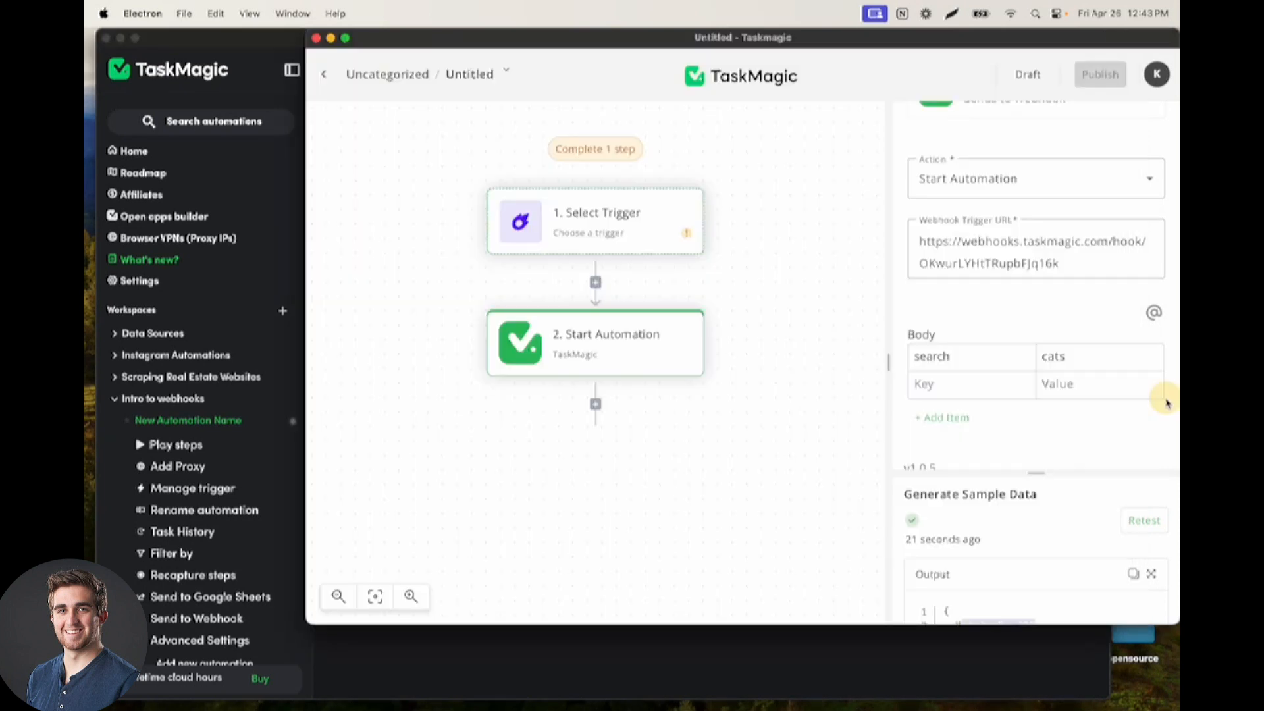
left_click_drag(1098, 362, 995, 357)
key("BackSpace")
type("frogs")
left_click(1030, 448)
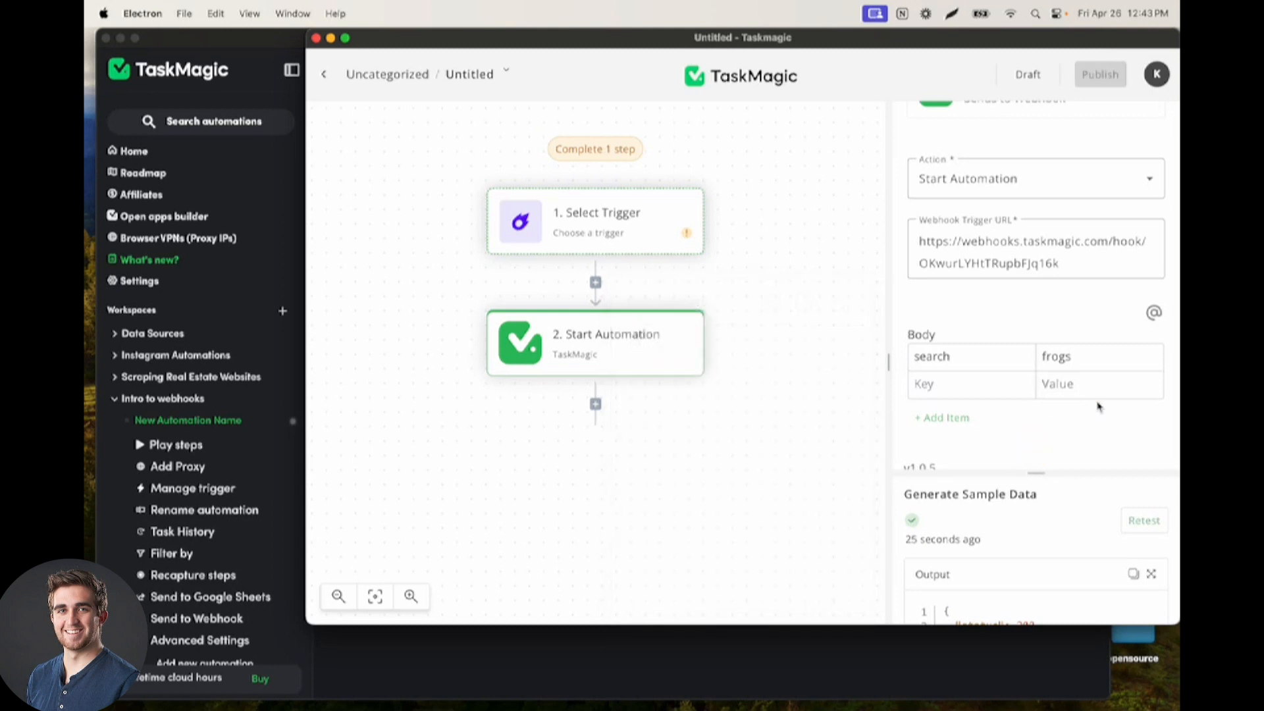
left_click(1142, 520)
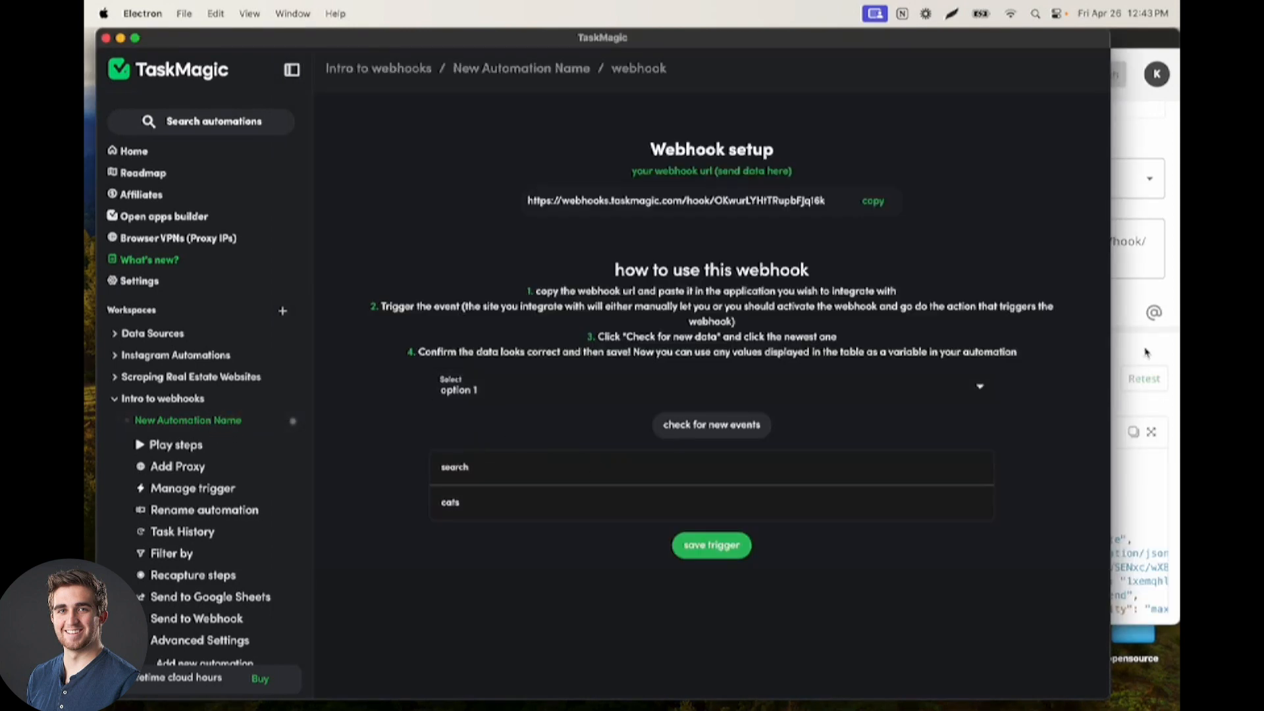
Select option 1 with the search value frogs on the webhook setup page and save the trigger
left_click(1144, 360)
left_click(244, 343)
left_click(621, 398)
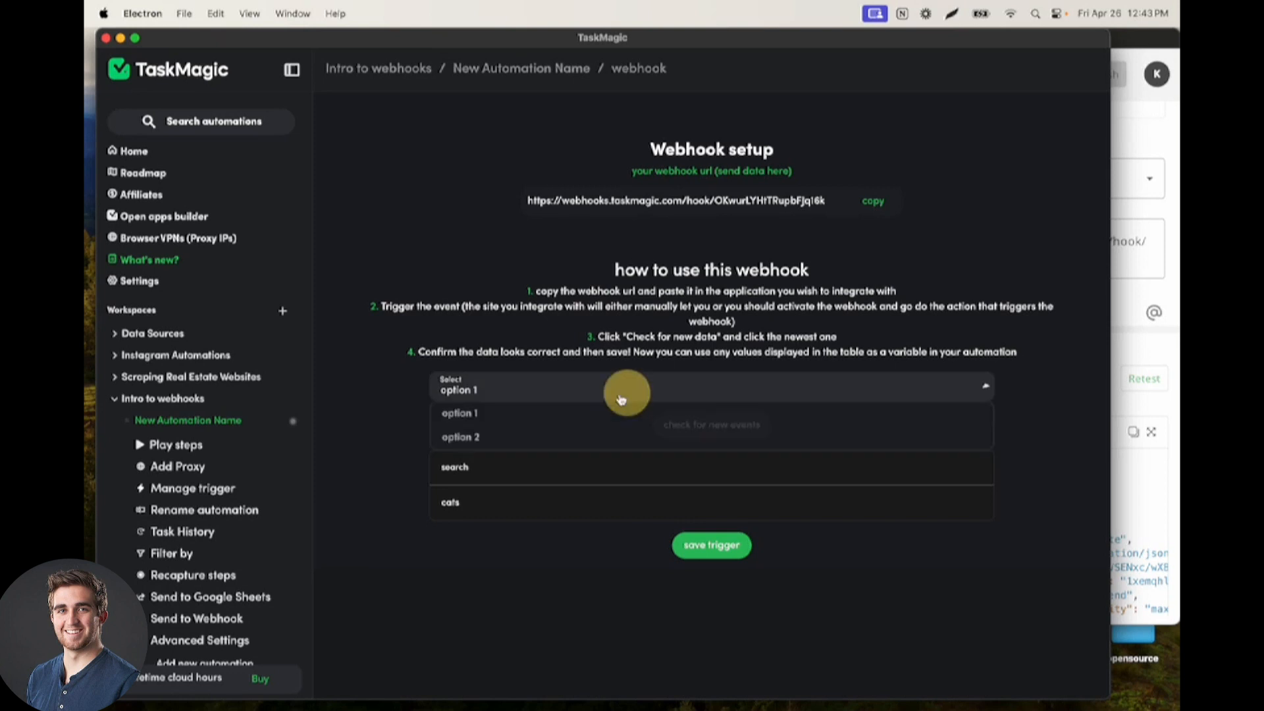
left_click(507, 413)
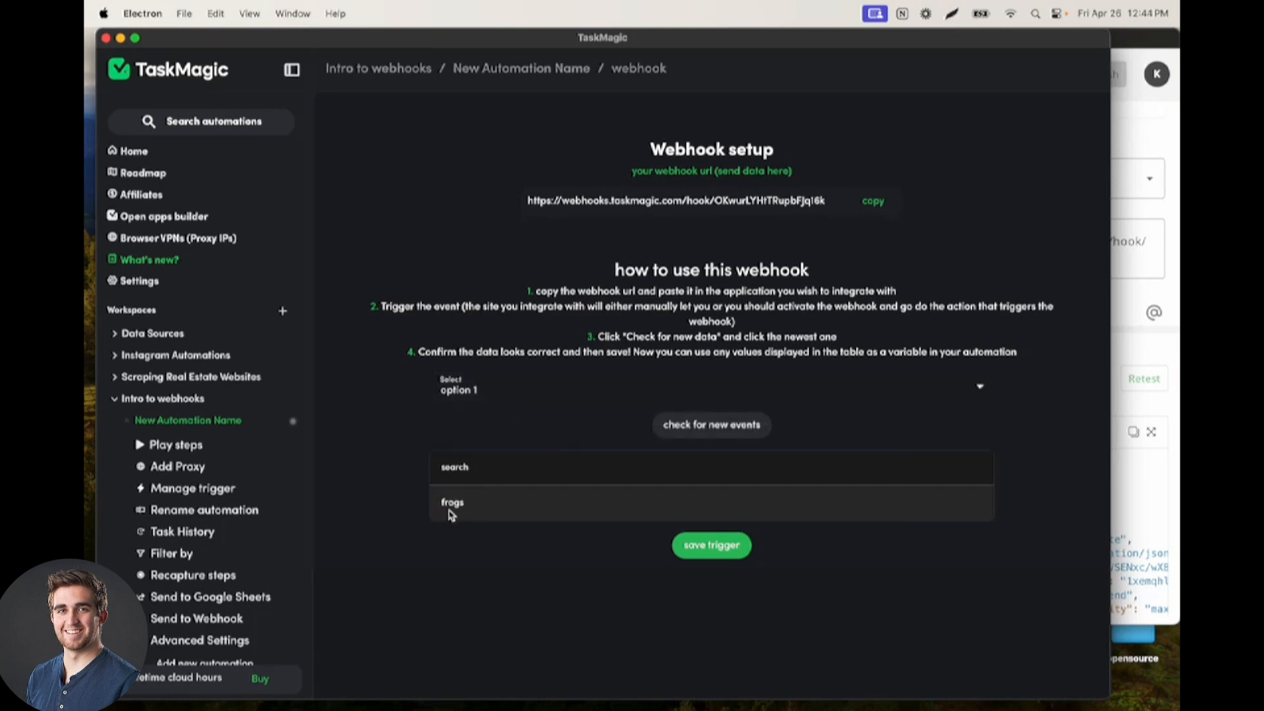
left_click(723, 549)
scroll(605, 514, "down", 2)
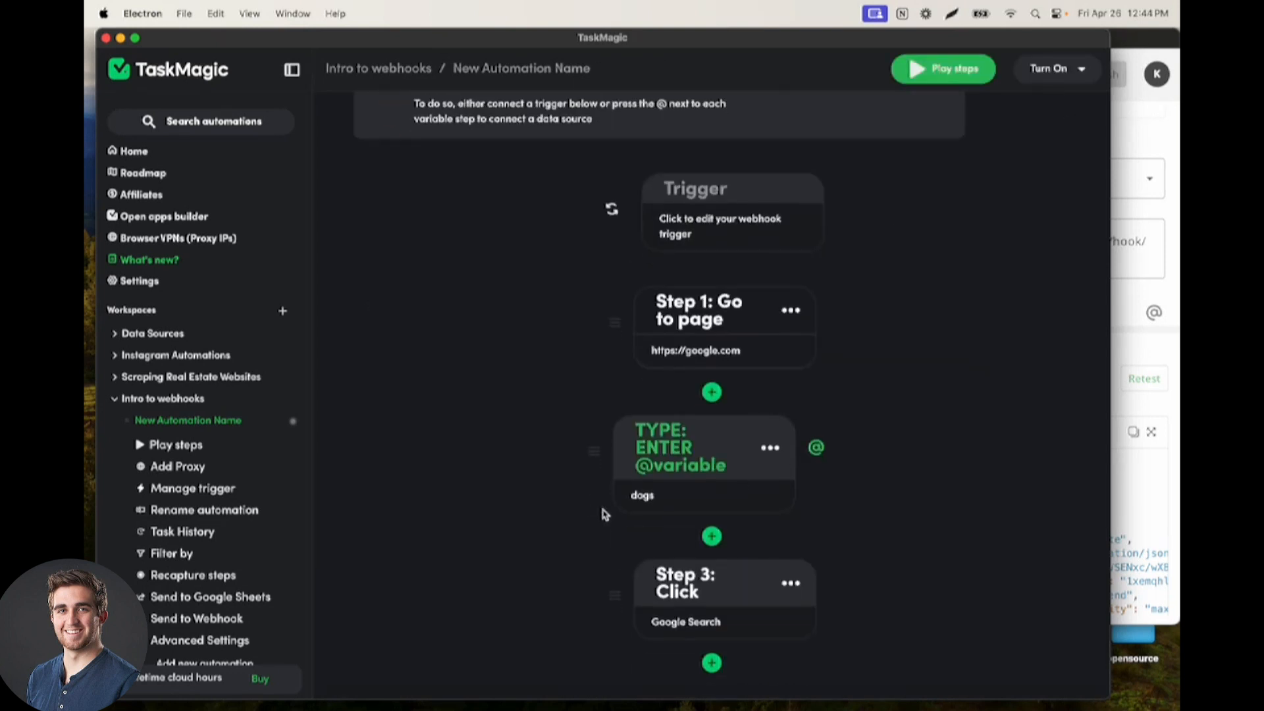
left_click(678, 507)
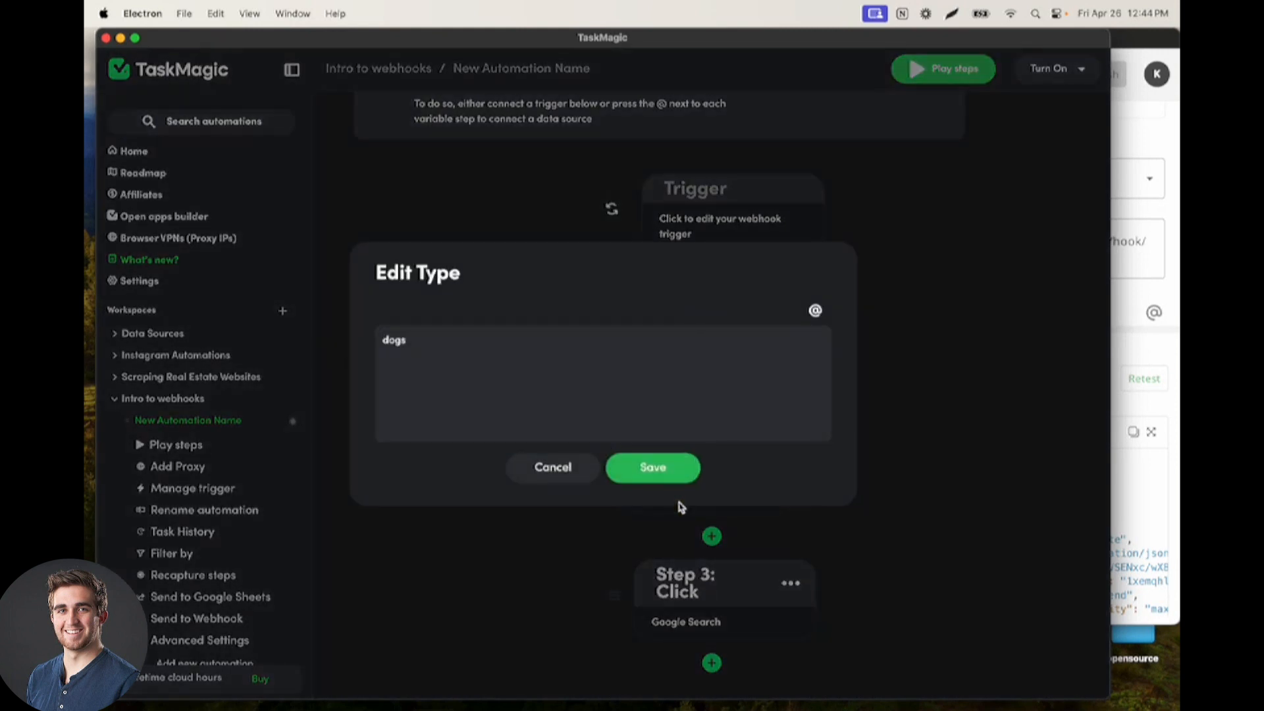
left_click(551, 466)
left_click(770, 449)
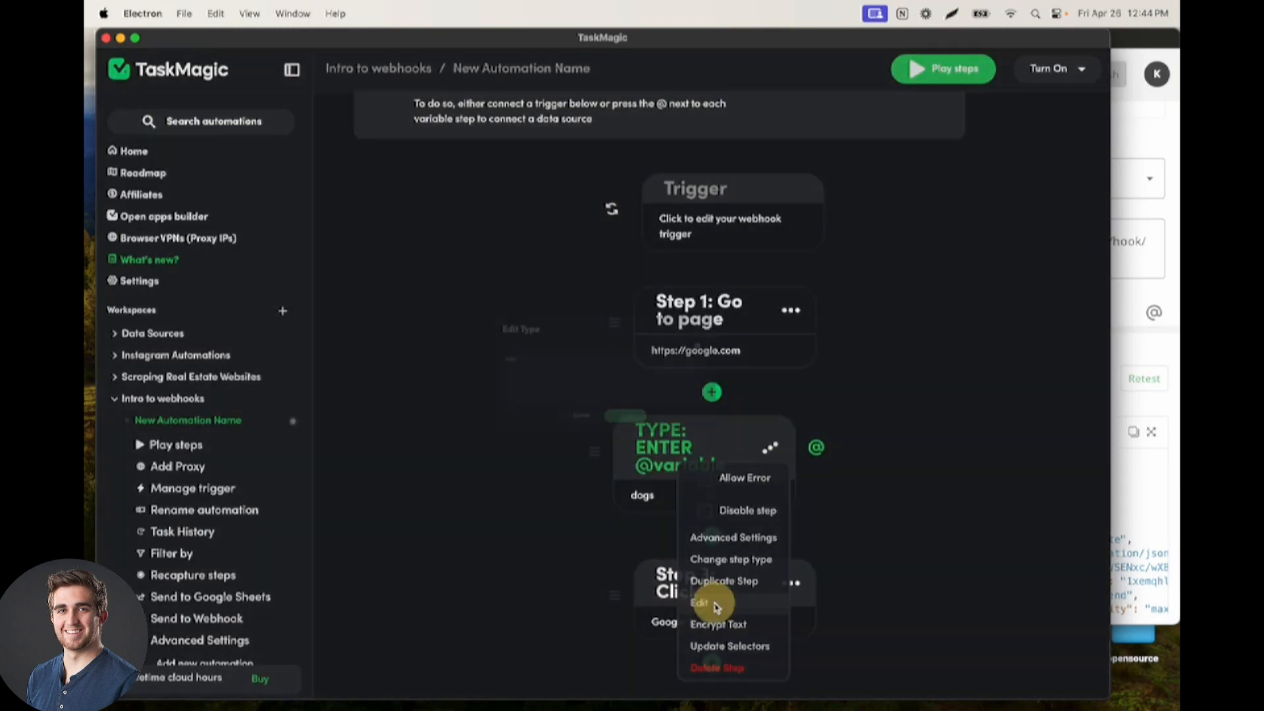
left_click(709, 599)
left_click_drag(487, 358, 379, 334)
key("BackSpace")
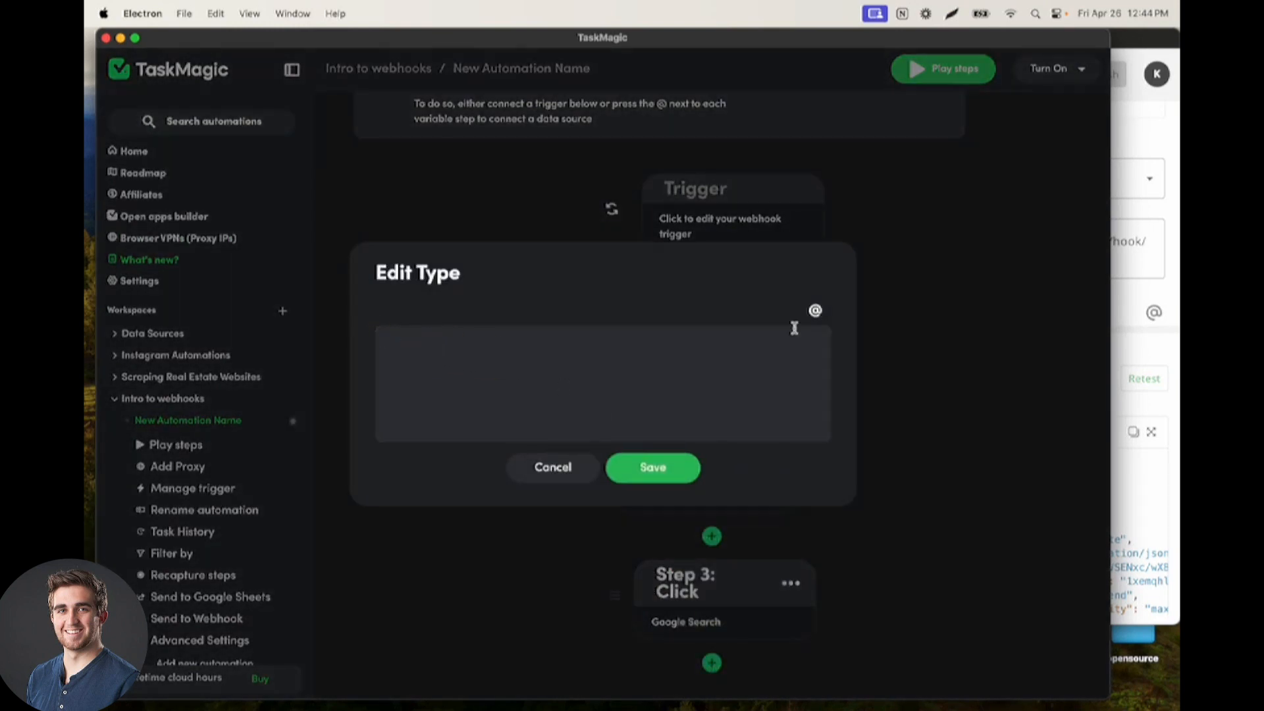
left_click(815, 310)
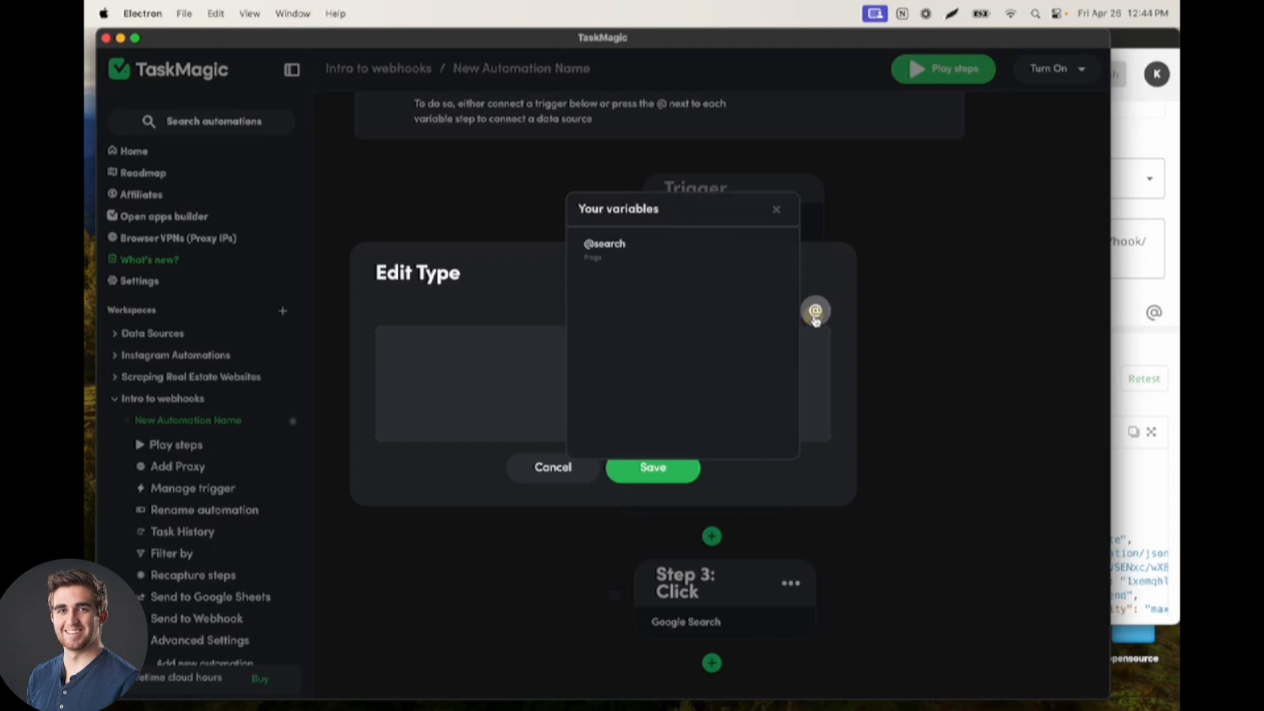
left_click(612, 245)
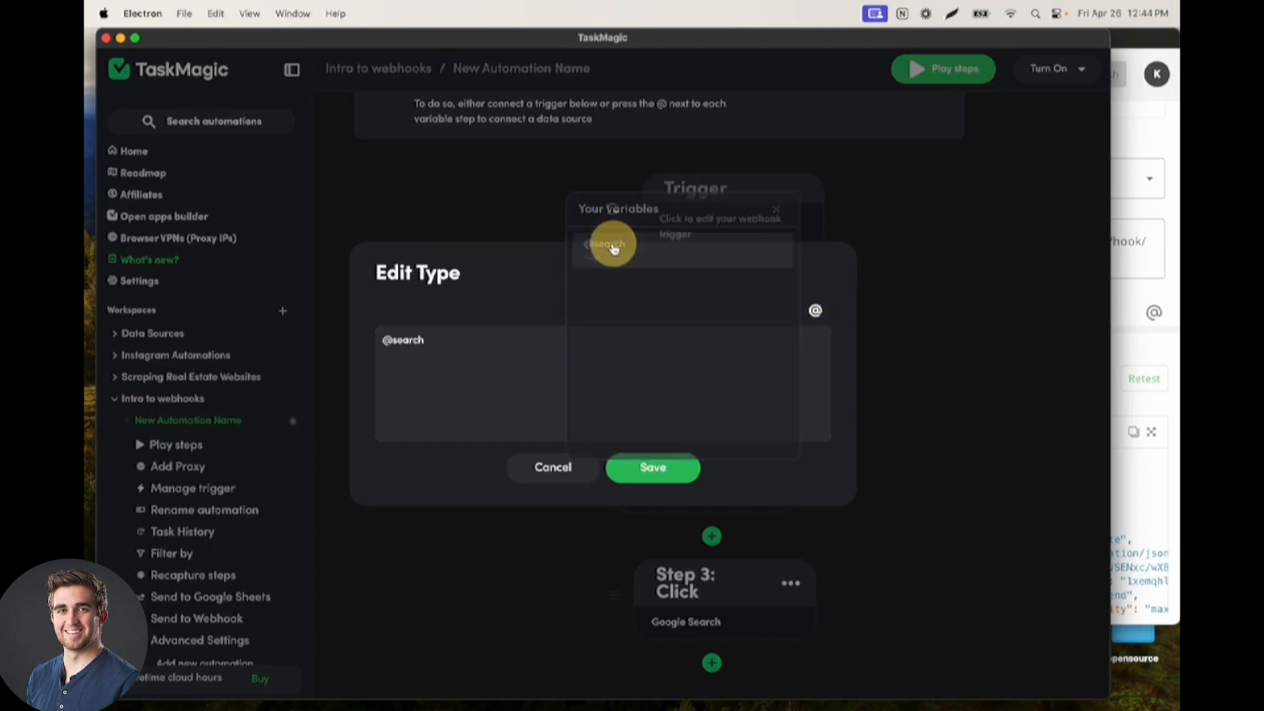
left_click(668, 470)
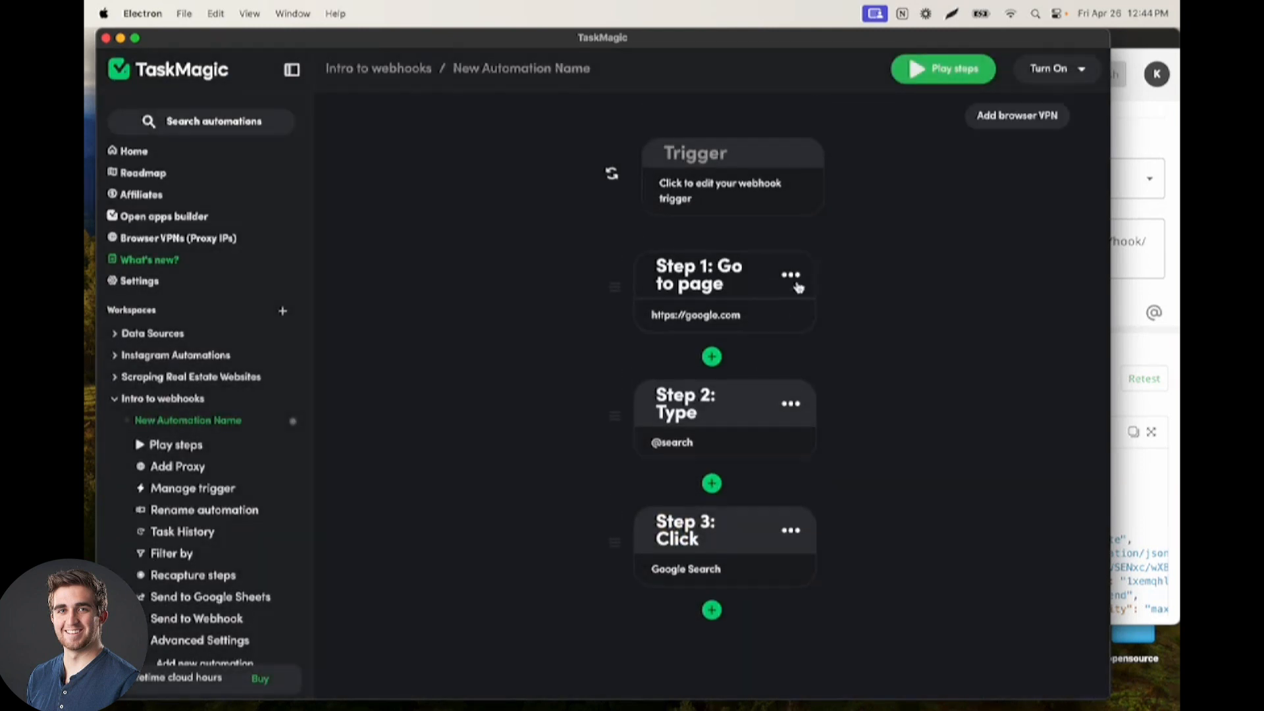
Turn on the automation from desktop and save its screen settings with the browser always shown when running
left_click(1049, 71)
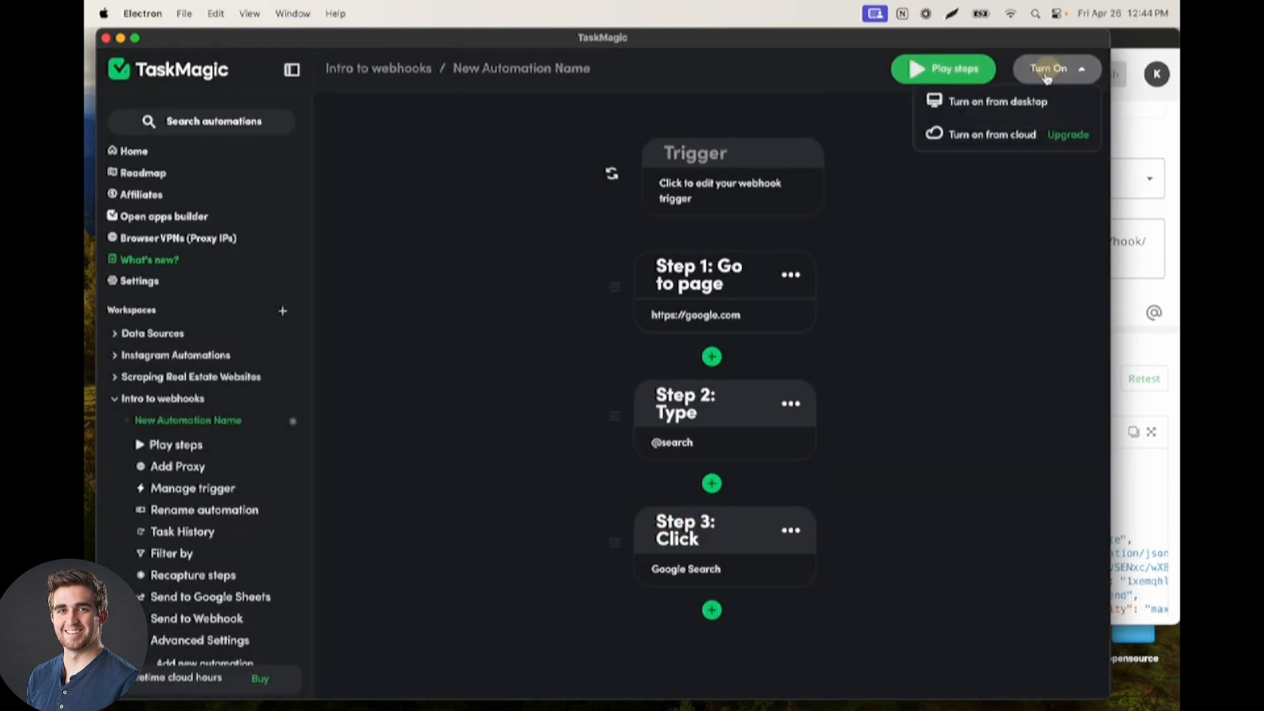
left_click(1020, 102)
scroll(227, 490, "down", 1)
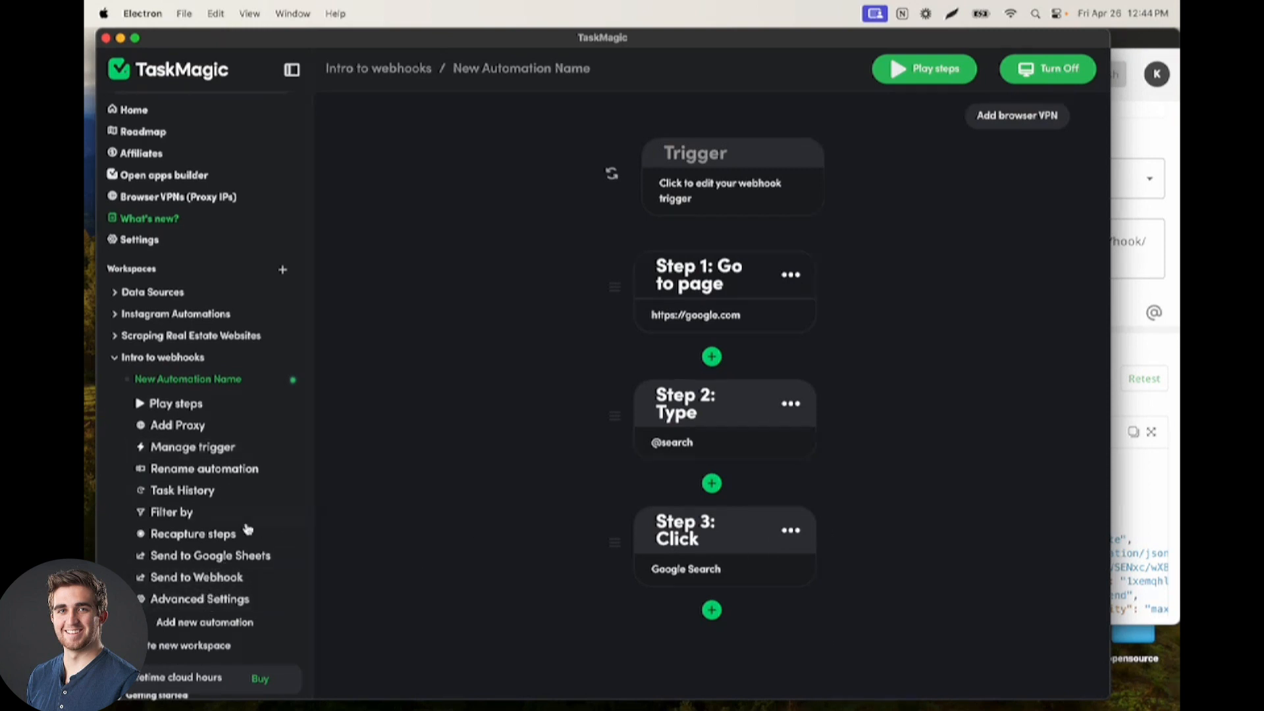
left_click(187, 599)
scroll(196, 595, "down", 2)
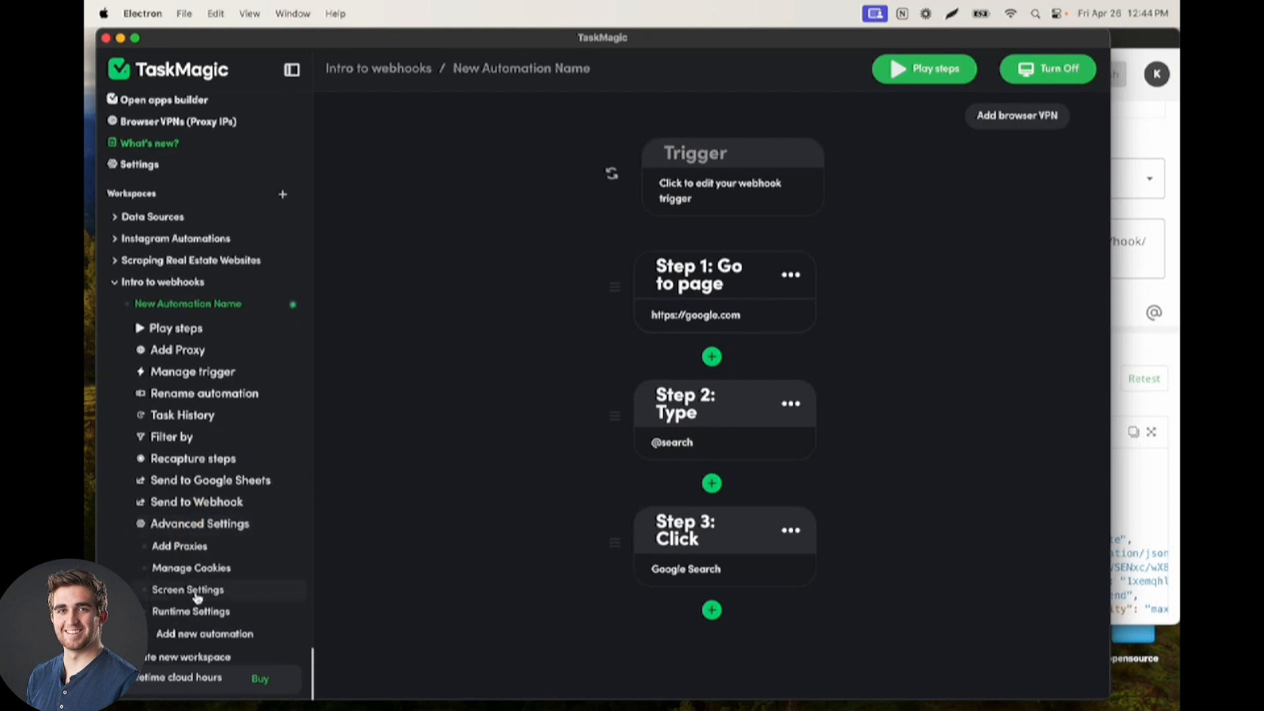
left_click(196, 596)
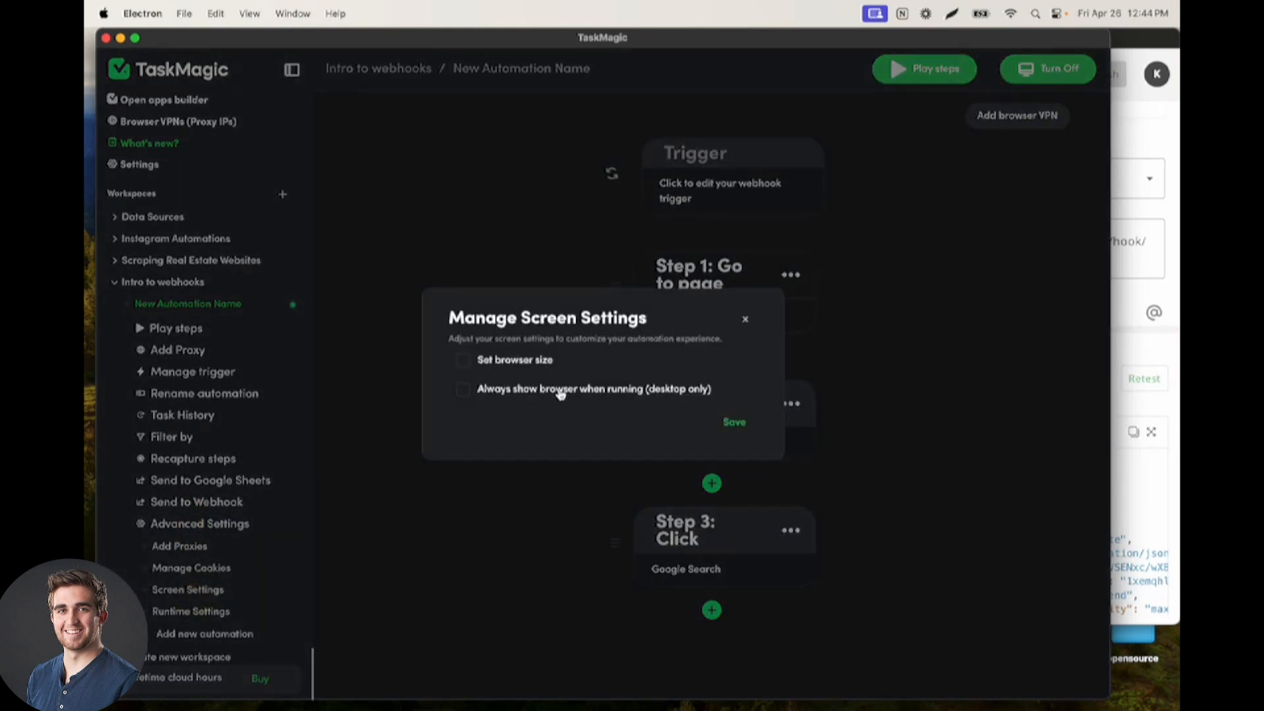
left_click(463, 389)
left_click(733, 422)
left_click(615, 45)
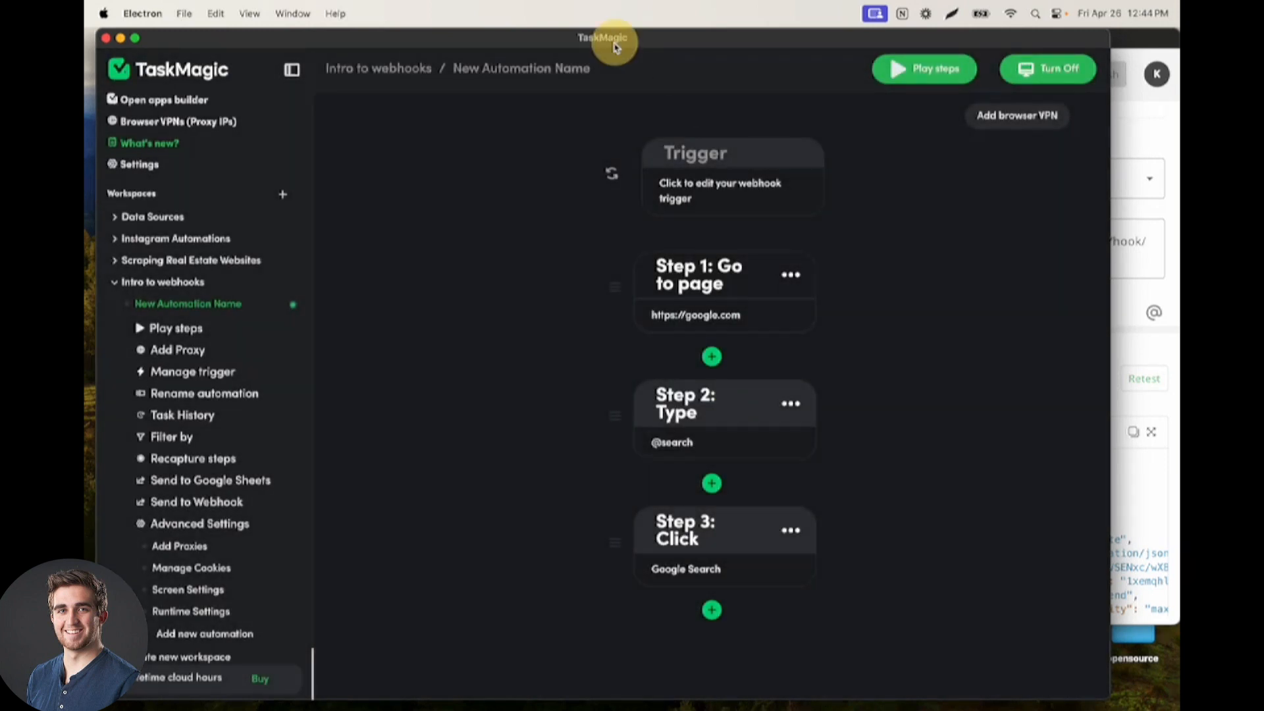
In the apps builder window, change the Start Automation step's search body value to Horses and retest the step
left_click(1119, 184)
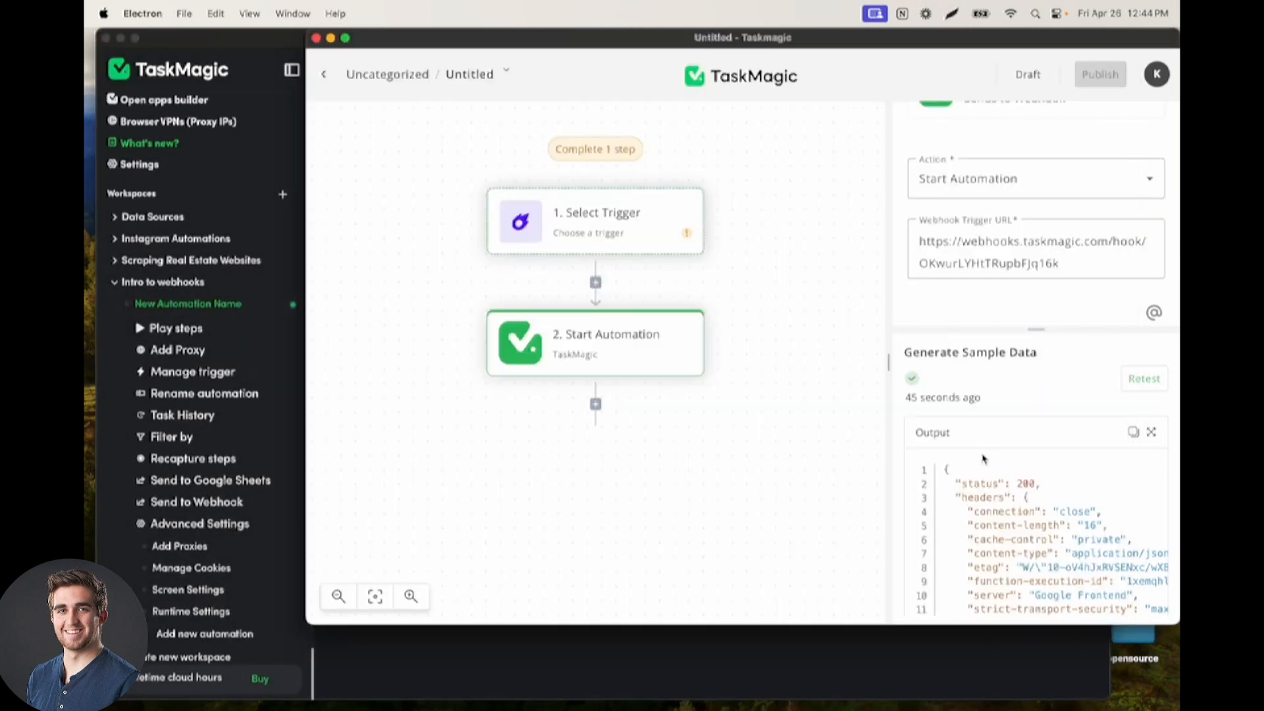
scroll(1001, 275, "down", 3)
left_click_drag(1083, 199, 993, 192)
type("Horses")
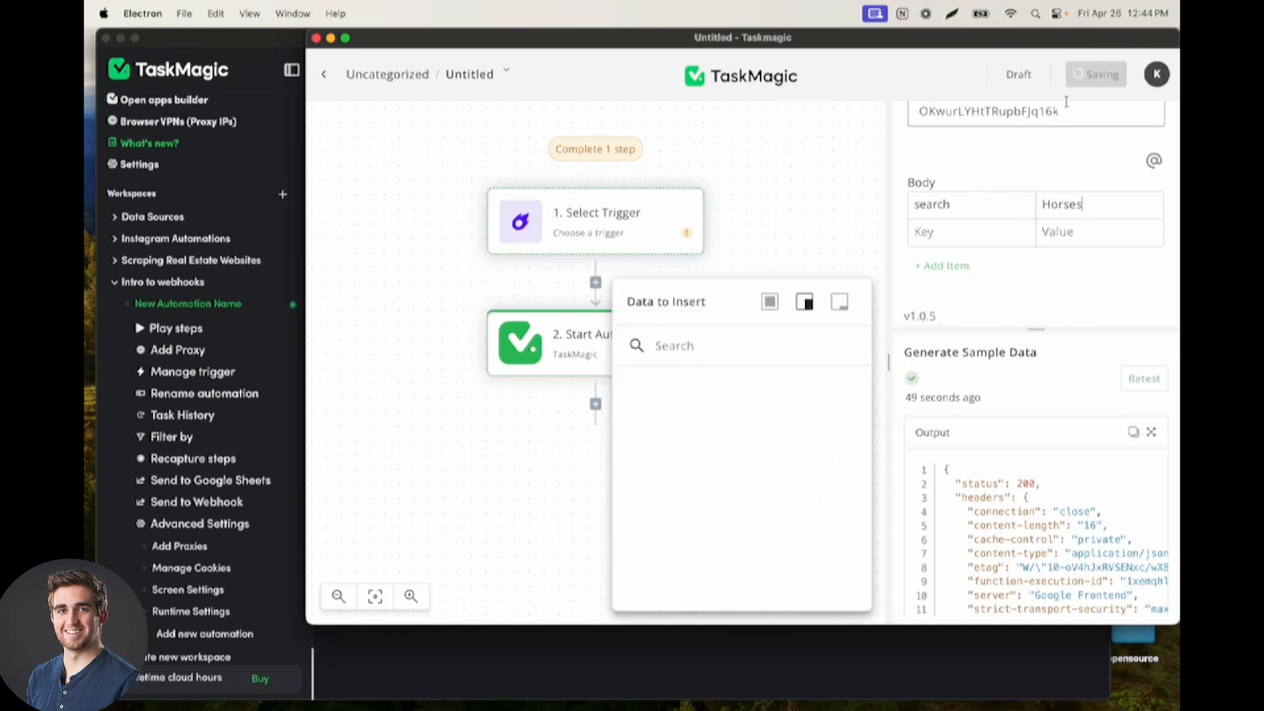
left_click(1066, 172)
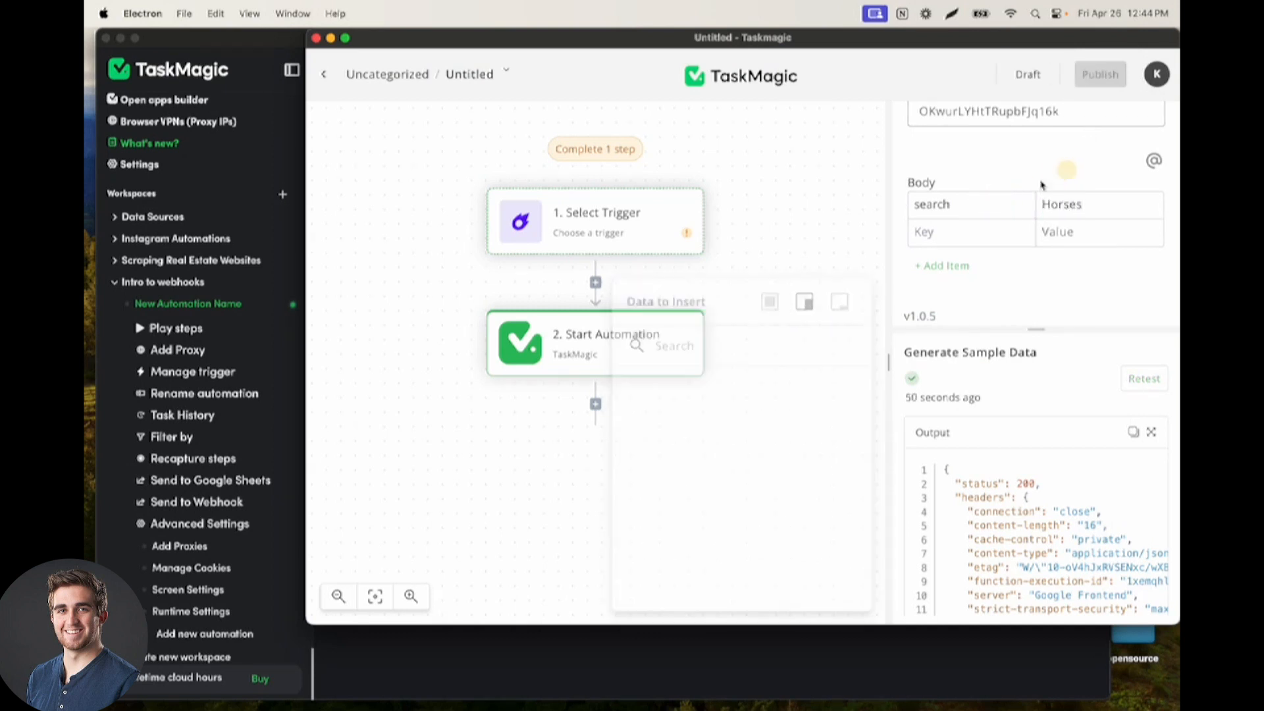
left_click(1144, 380)
Check the automation's traffic control and run history in the main window, and return to the apps builder
left_click(248, 51)
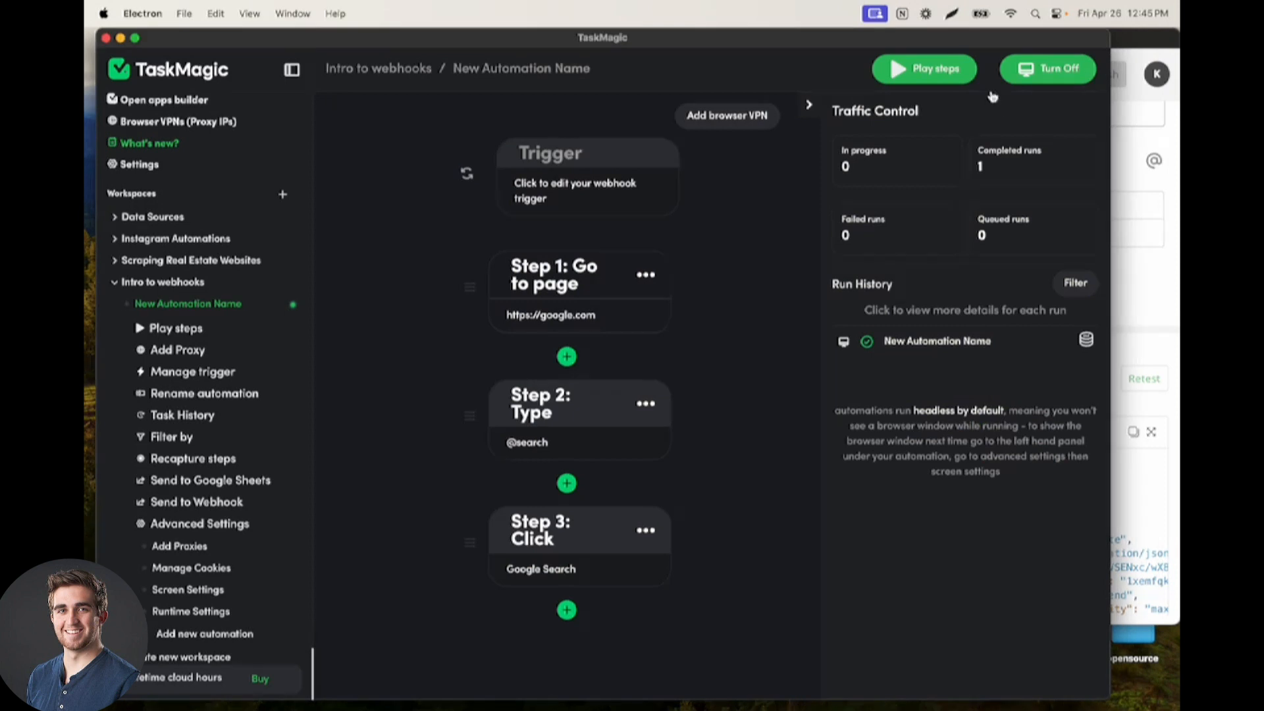
left_click(1154, 39)
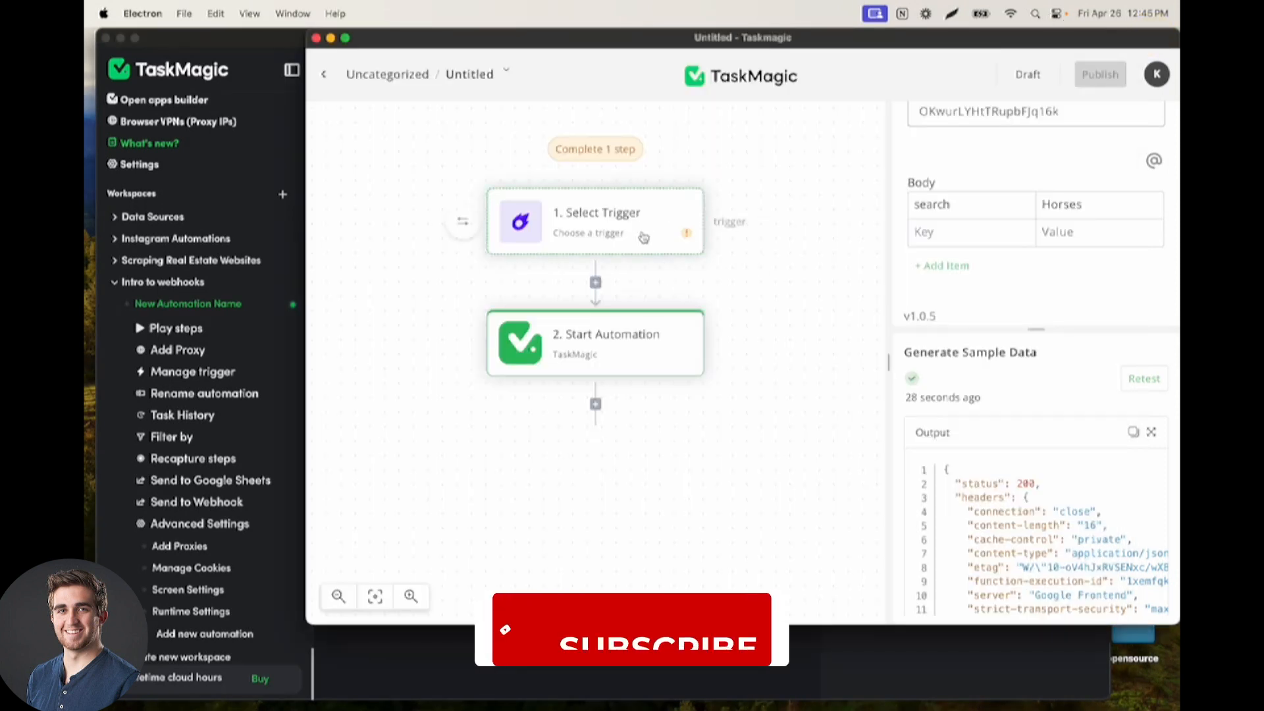